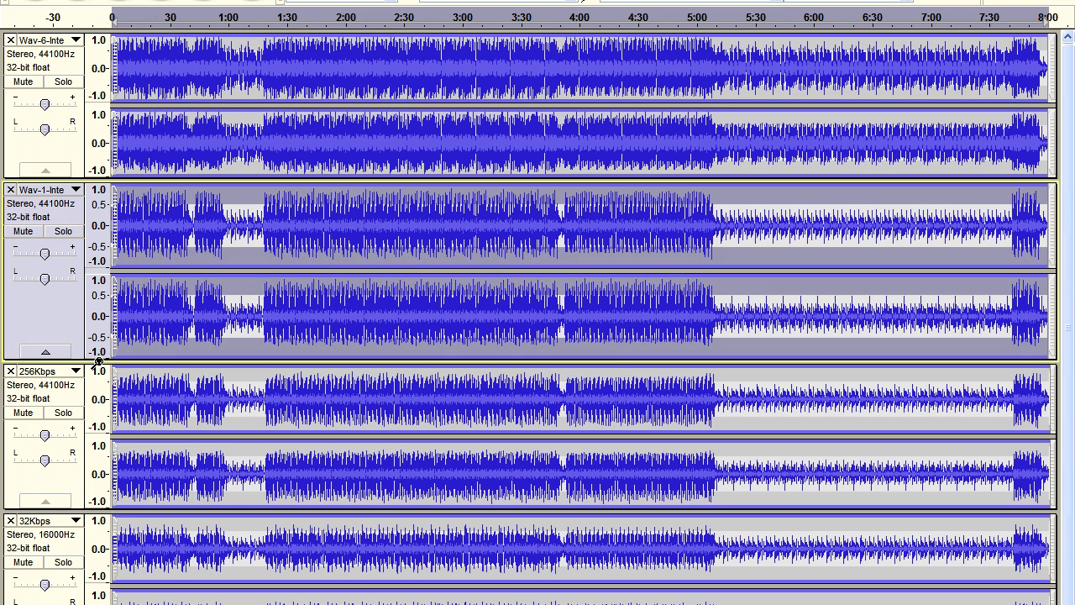
Mute the 256Kbps and 32Kbps tracks, and solo the Wav-6 track to listen to its opening seconds.
{"action": "left_click", "coordinate": [20, 414]}
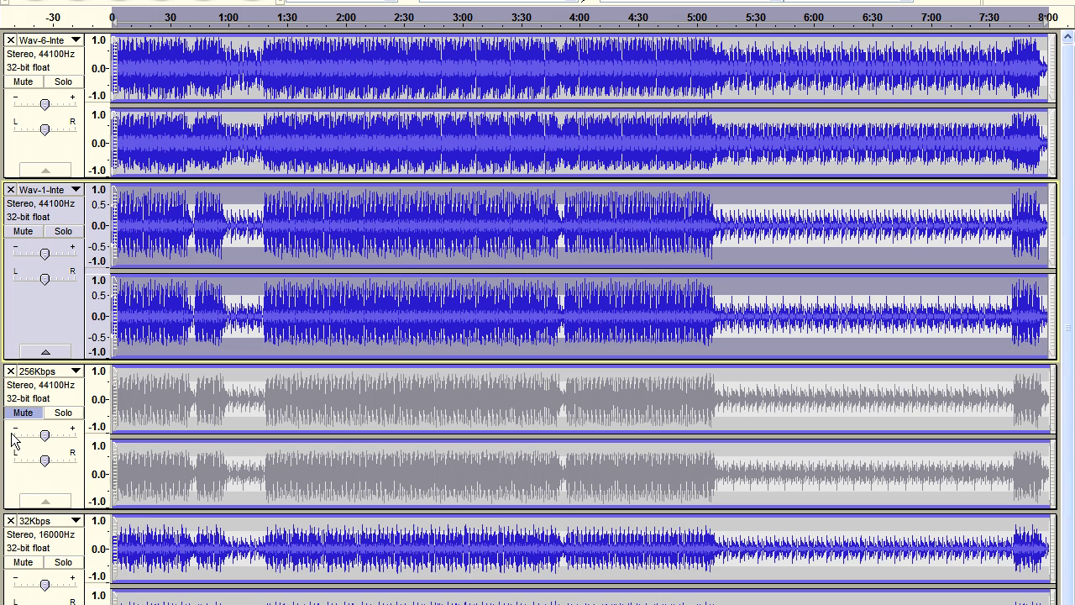
{"action": "left_click", "coordinate": [22, 562]}
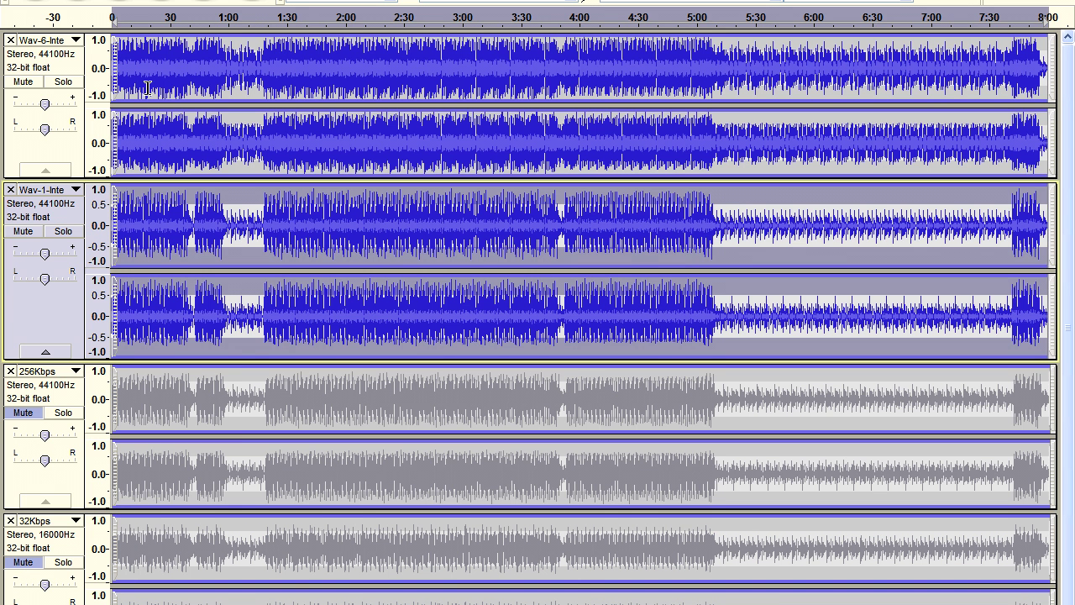
{"action": "left_click", "coordinate": [62, 82]}
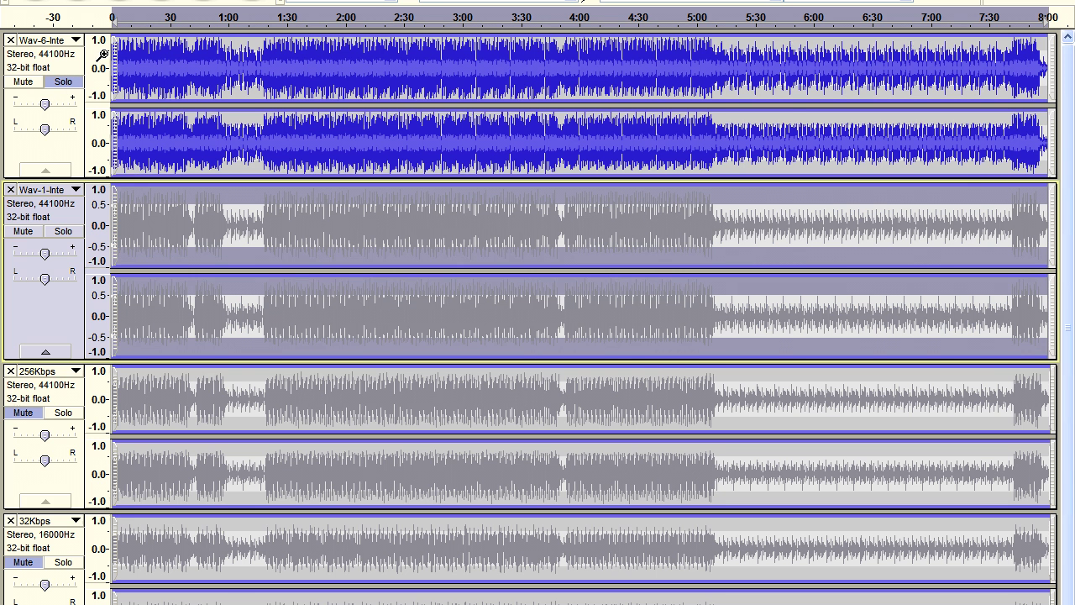
{"action": "left_click", "coordinate": [81, 4]}
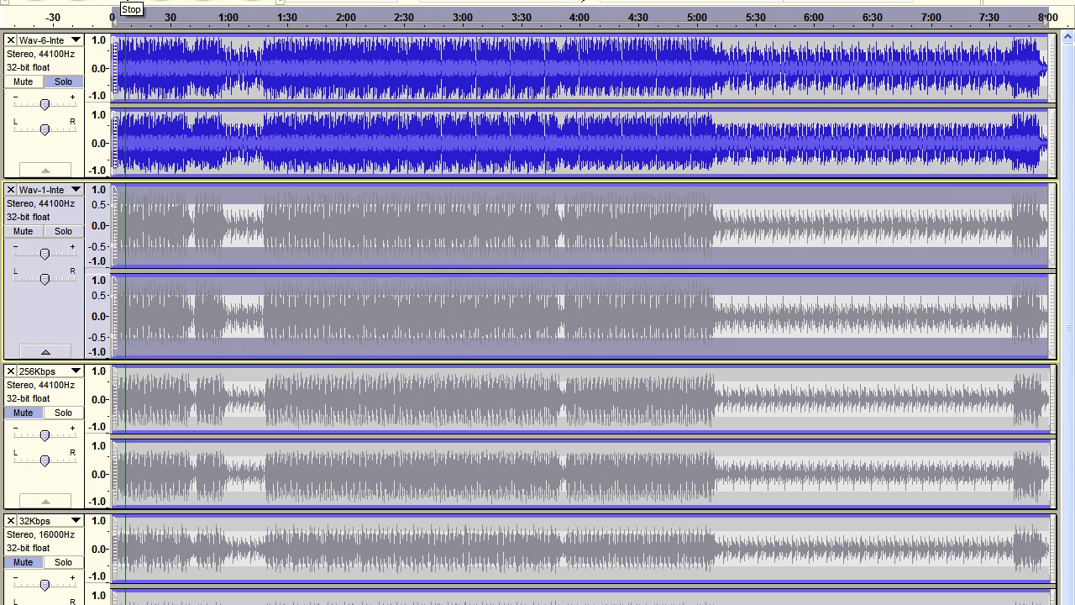
{"action": "left_click", "coordinate": [126, 2]}
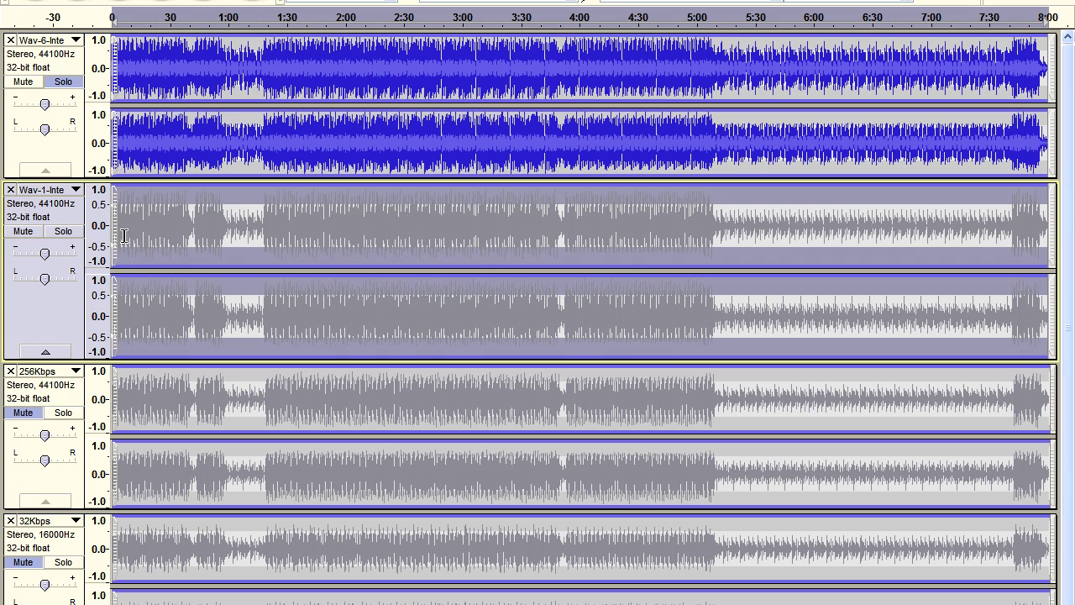
Switch the solo from the Wav-6 track to the Wav-1 track and listen to its opening seconds.
{"action": "left_click", "coordinate": [72, 84]}
{"action": "left_click", "coordinate": [75, 232]}
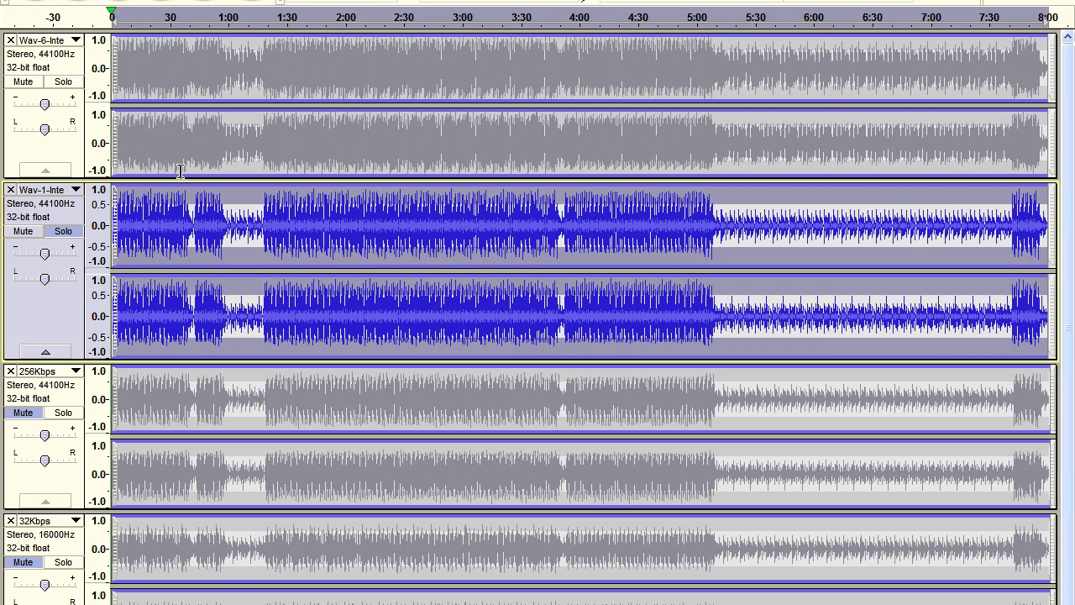
{"action": "key", "text": "space"}
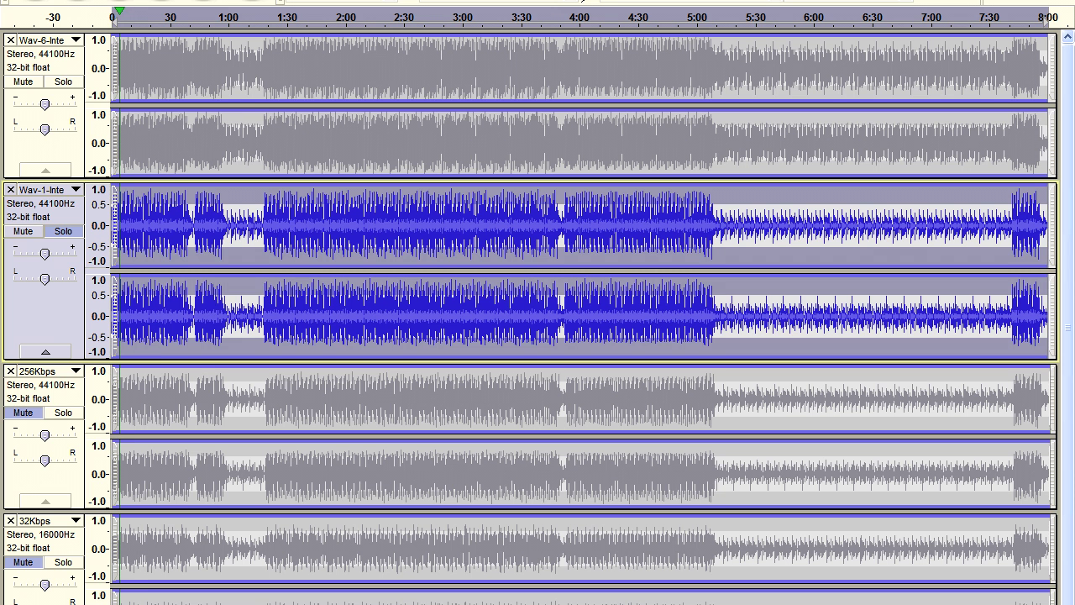
{"action": "key", "text": "space"}
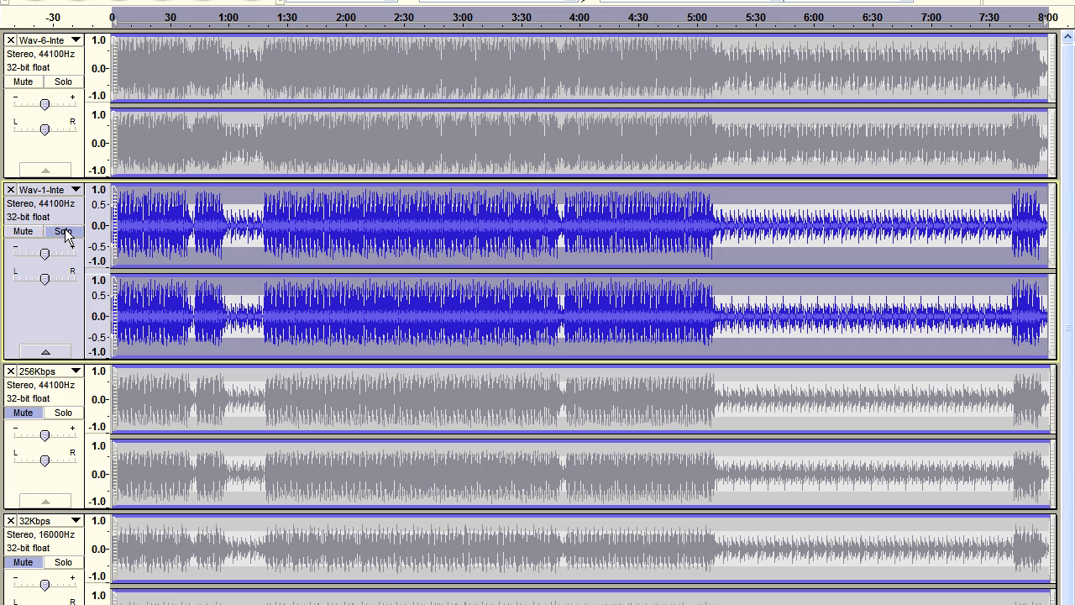
Turn off solo on the Wav-1 track and listen to Wav-6 and Wav-1 playing together.
{"action": "key", "text": "shift+Up"}
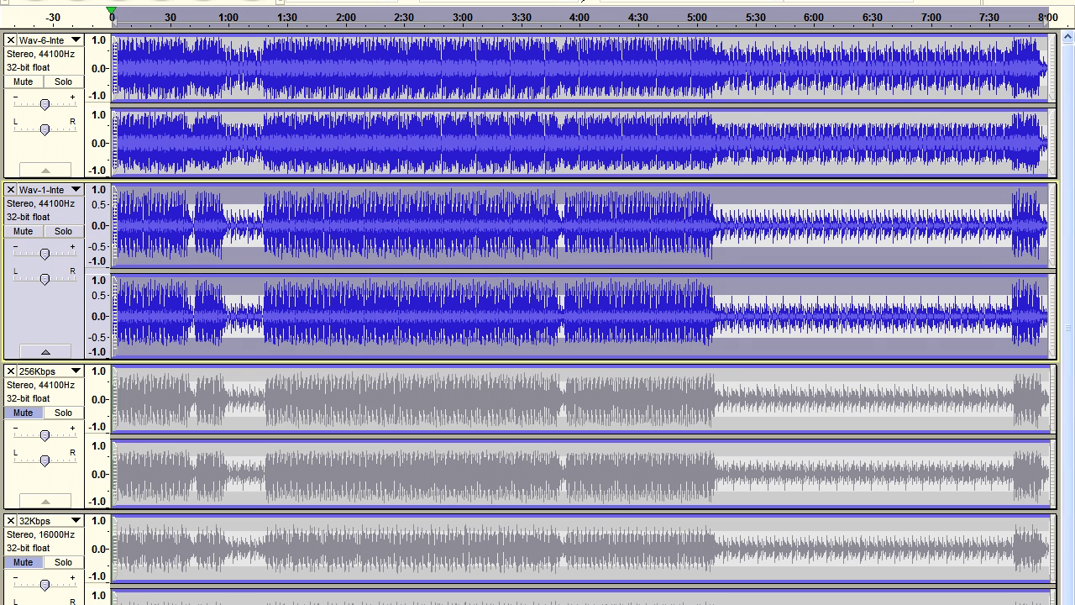
{"action": "key", "text": "space"}
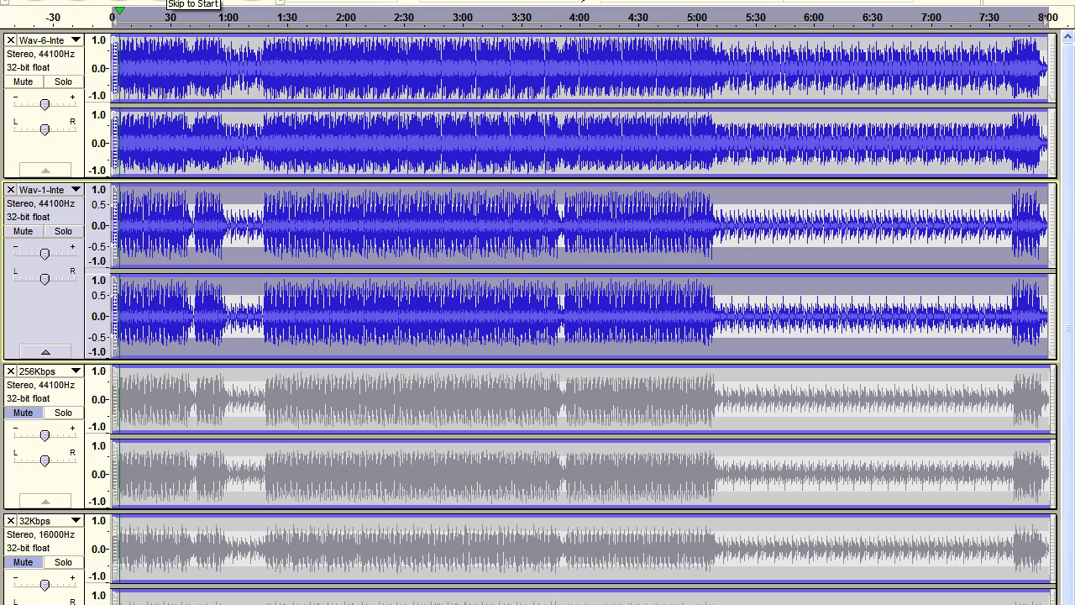
{"action": "key", "text": "space"}
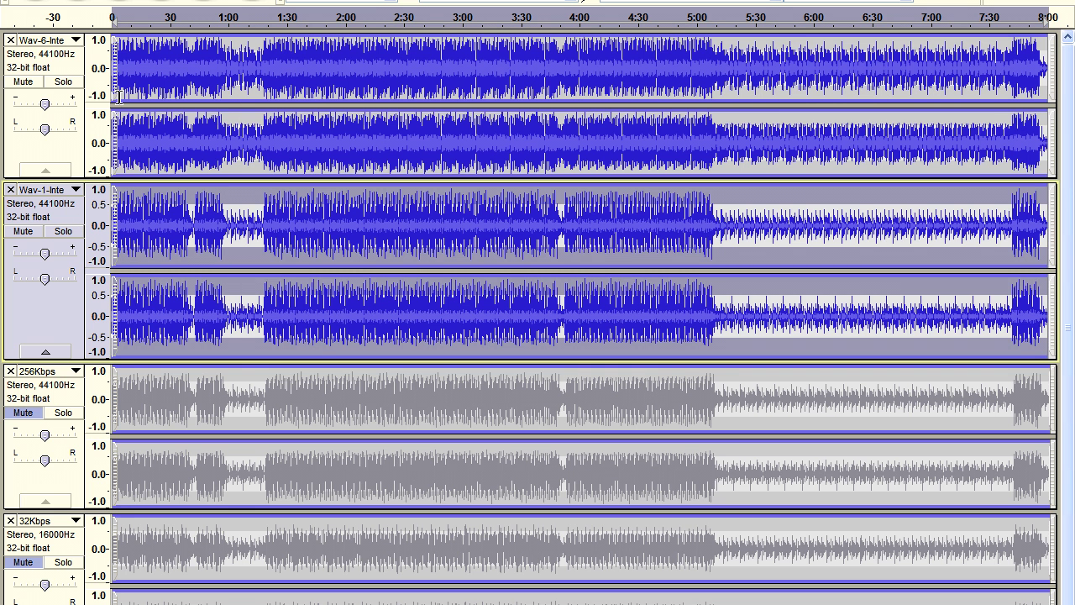
Add the 32Kbps track to the selected Wav-1 track and apply the Invert effect to the selection.
{"action": "left_click", "coordinate": [60, 550]}
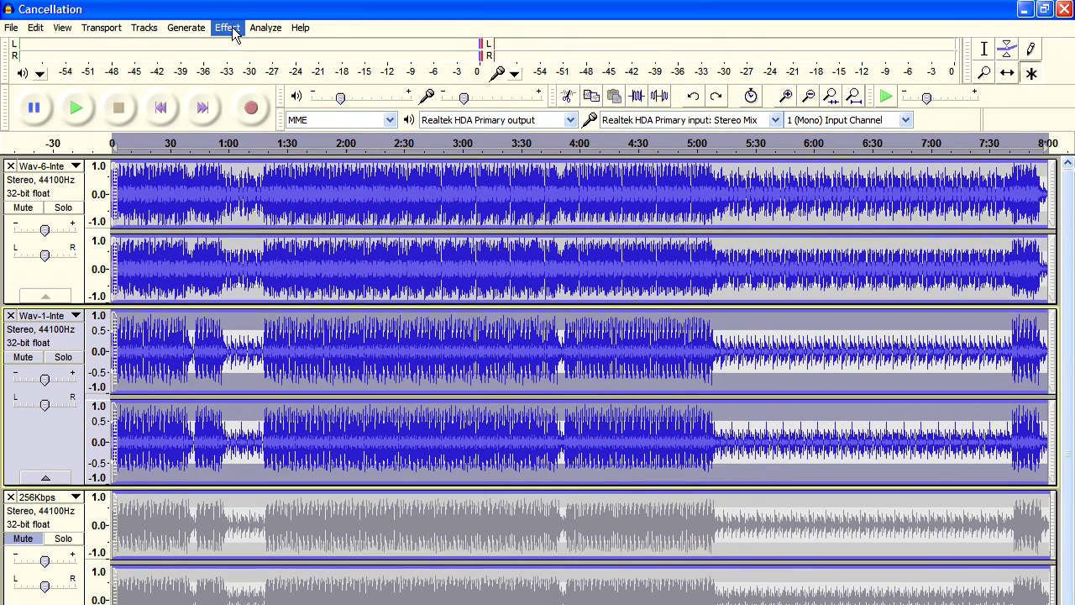
{"action": "left_click", "coordinate": [229, 30]}
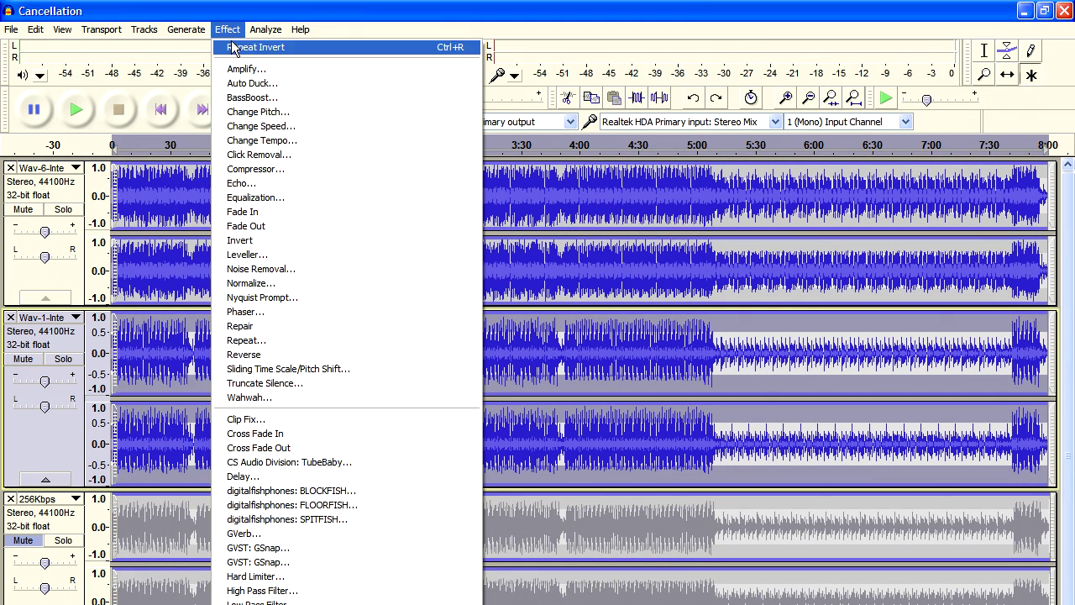
{"action": "left_click", "coordinate": [248, 242]}
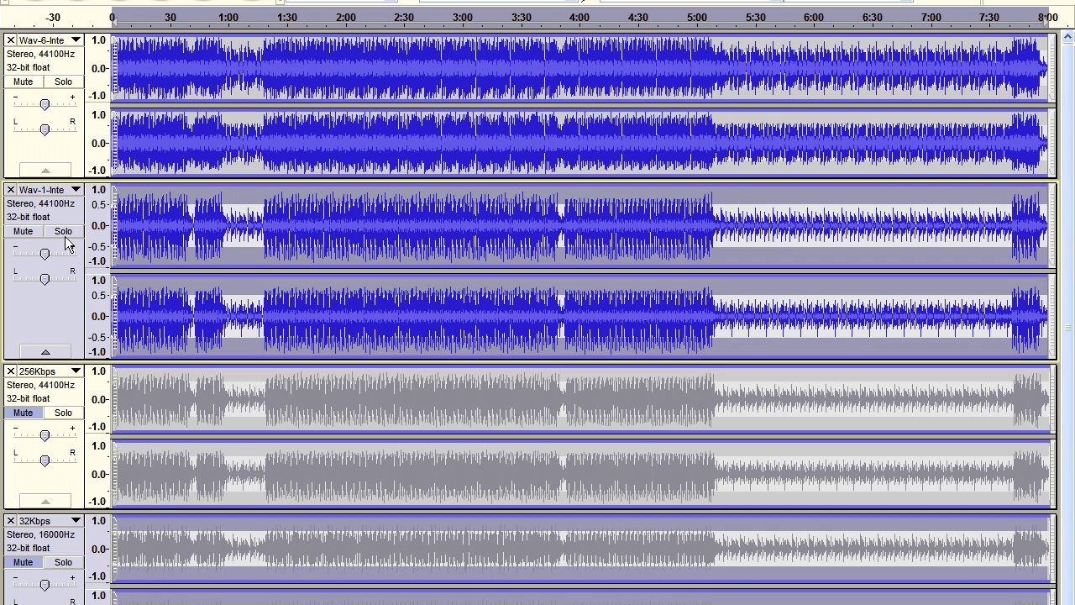
Solo the inverted Wav-1 track and listen briefly to how it sounds alone.
{"action": "left_click", "coordinate": [65, 231]}
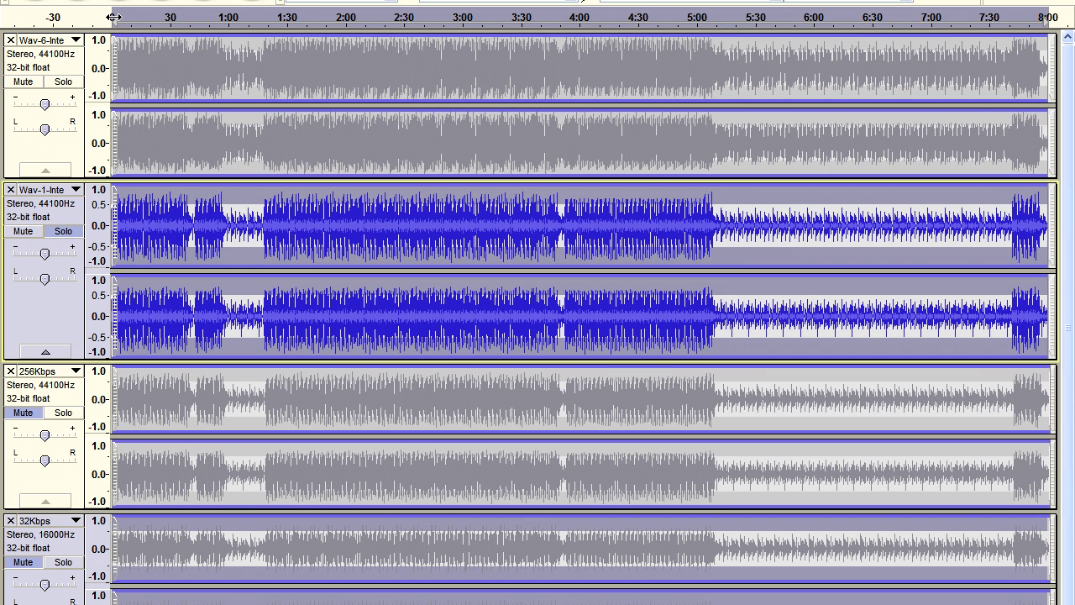
{"action": "key", "text": "space"}
{"action": "left_click", "coordinate": [120, 228]}
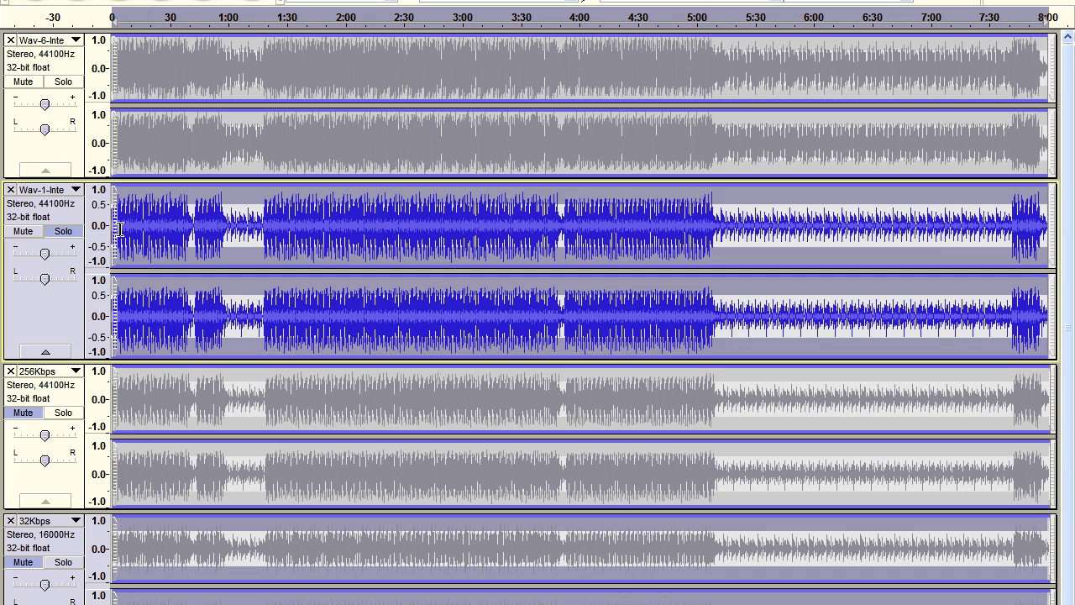
Play Wav-6 together with the unsoloed, inverted Wav-1 track, muting and unmuting each one in turn to compare the sound.
{"action": "left_click", "coordinate": [67, 233]}
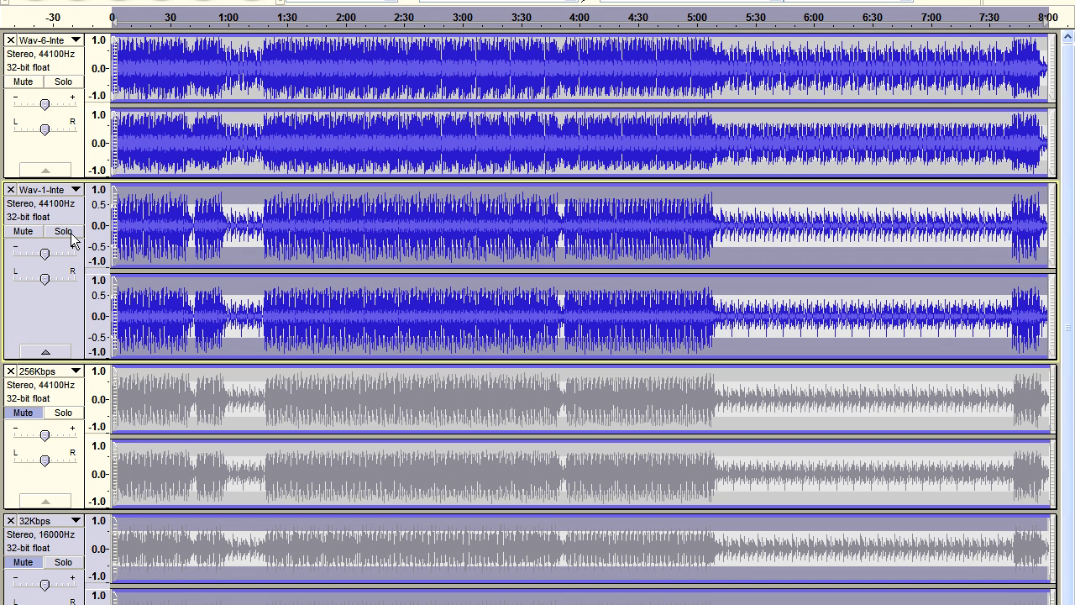
{"action": "left_click", "coordinate": [88, 1]}
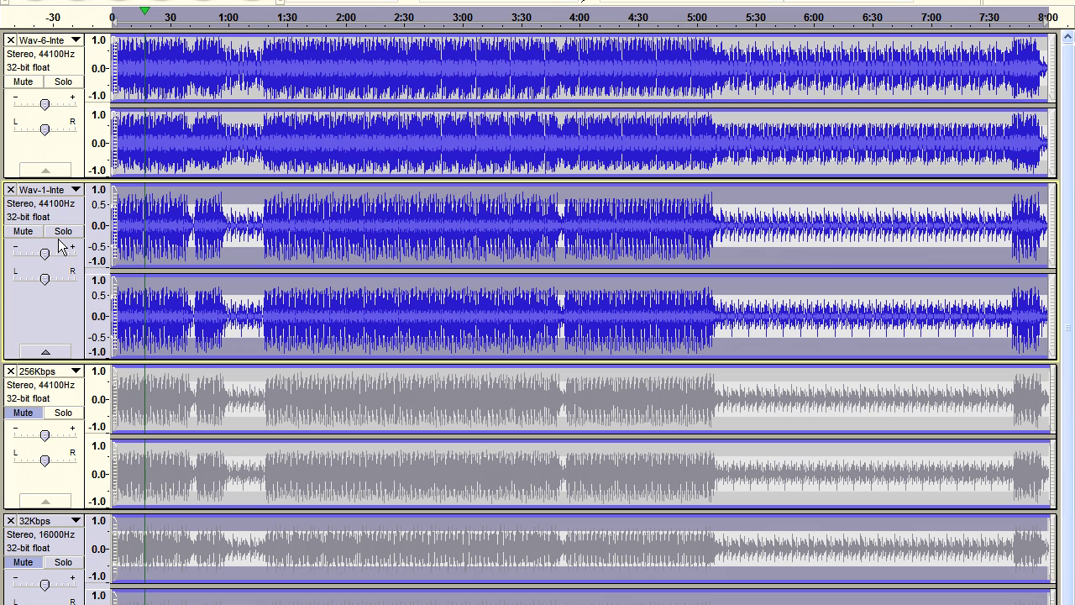
{"action": "left_click", "coordinate": [20, 234]}
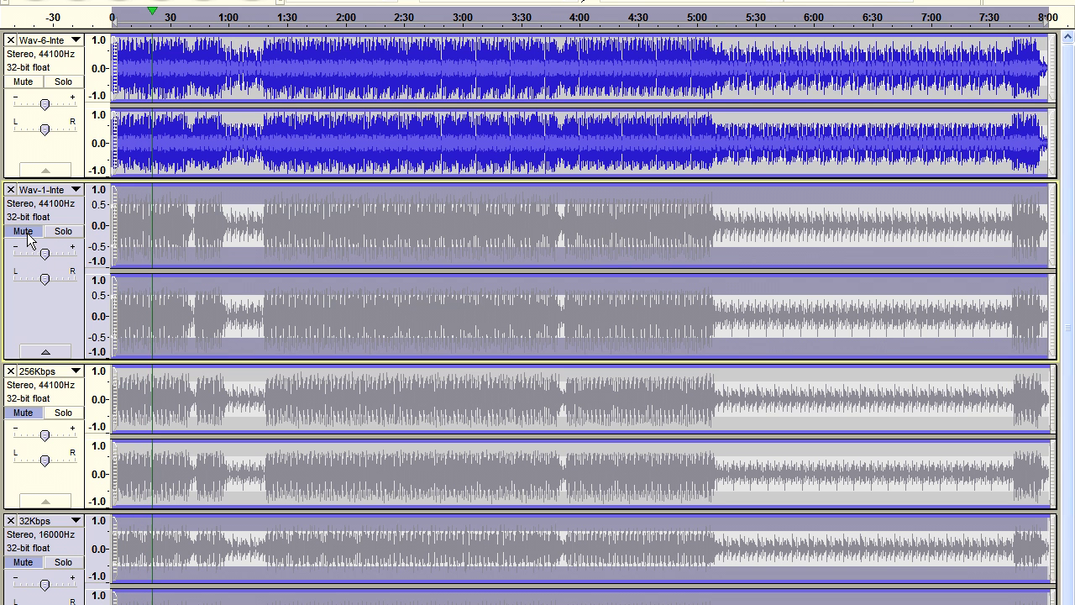
{"action": "left_click", "coordinate": [25, 234]}
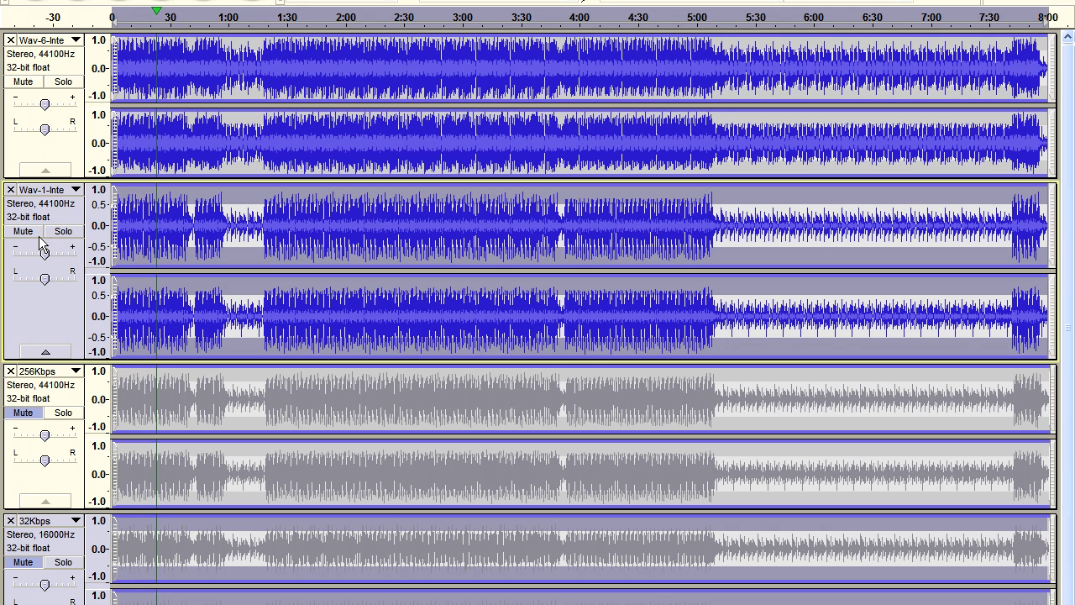
{"action": "left_click", "coordinate": [20, 83]}
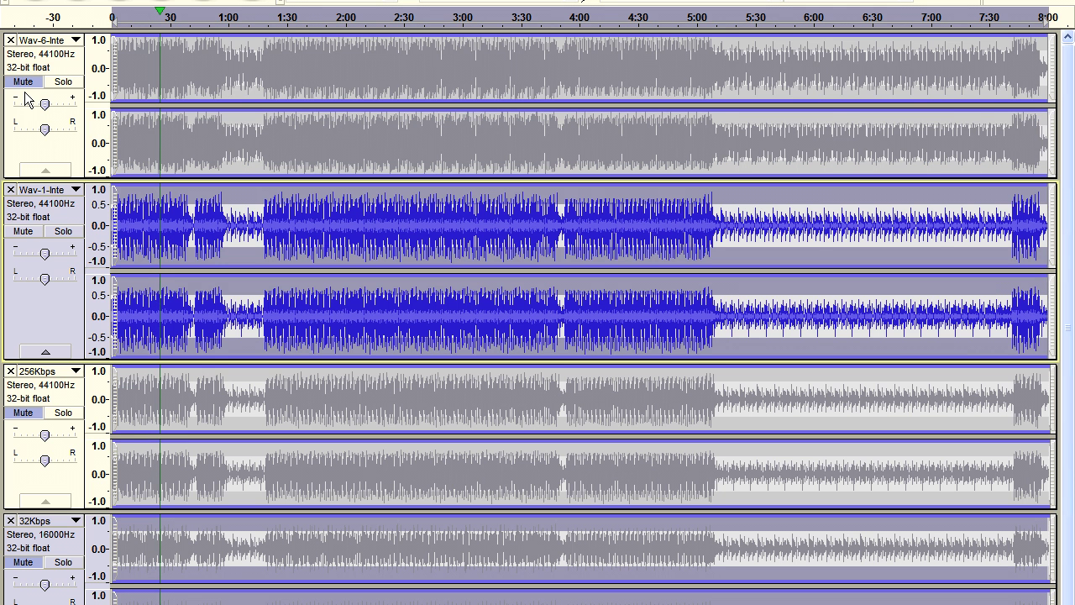
{"action": "left_click", "coordinate": [24, 84]}
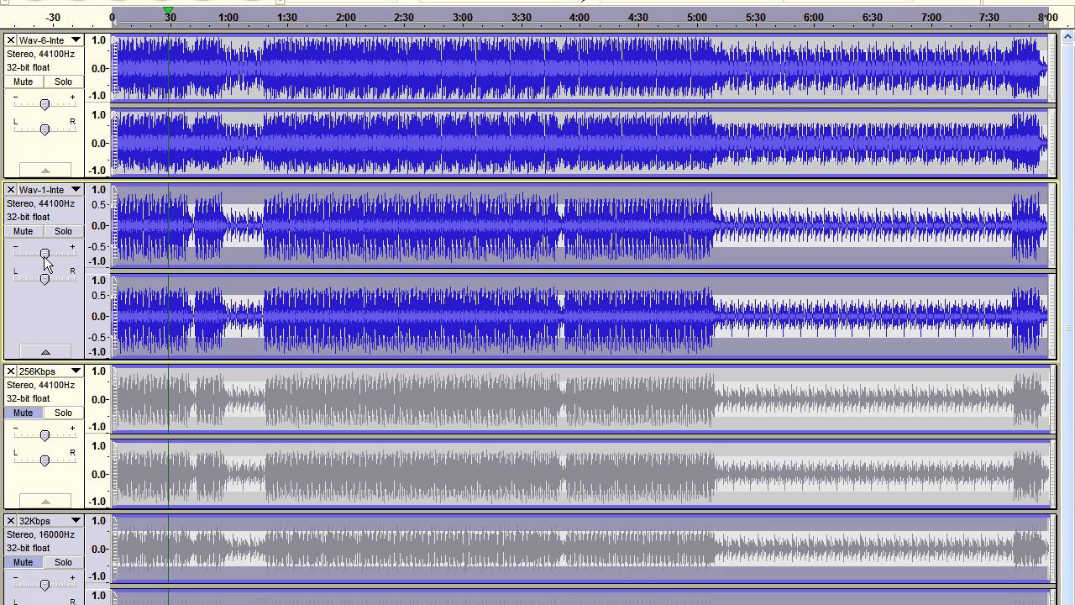
Lower the Wav-1 track's gain to -36 dB during playback, restore it to its centre setting, and stop playback.
{"action": "left_click_drag", "start_coordinate": [46, 258], "coordinate": [24, 277]}
{"action": "left_click_drag", "start_coordinate": [23, 274], "coordinate": [20, 274]}
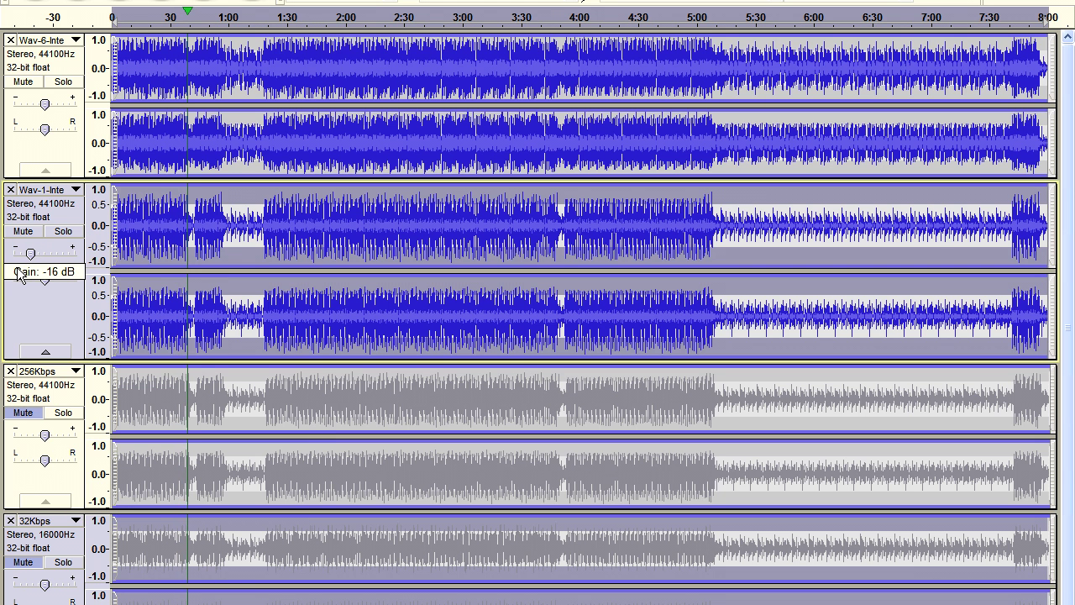
{"action": "mouse_move", "coordinate": [5, 264]}
{"action": "left_mouse_down"}
{"action": "mouse_move", "coordinate": [22, 256]}
{"action": "mouse_move", "coordinate": [11, 258]}
{"action": "left_mouse_up"}
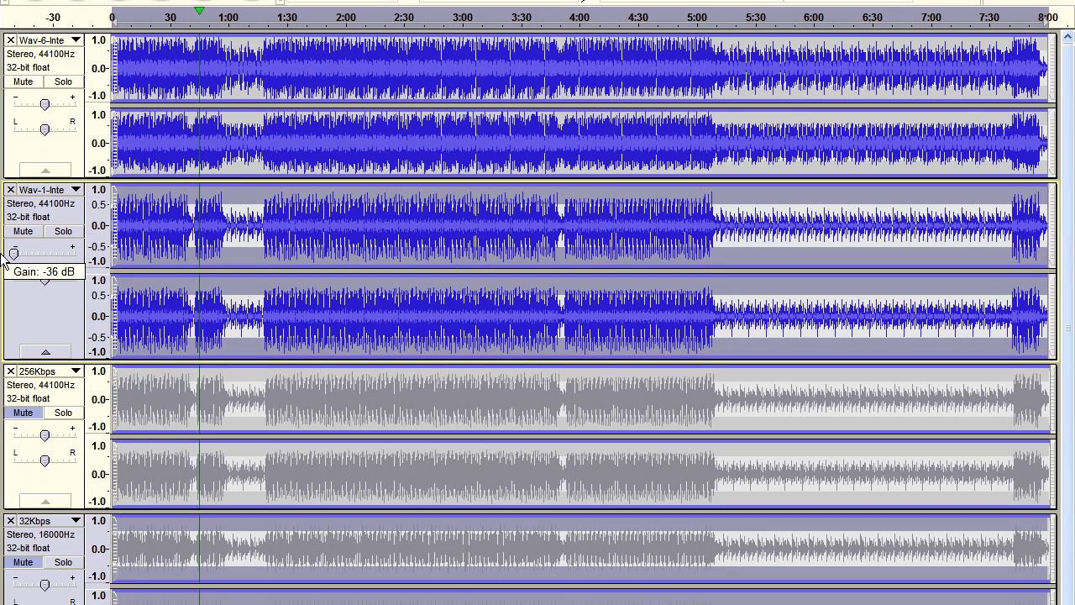
{"action": "left_click_drag", "start_coordinate": [4, 267], "coordinate": [17, 289]}
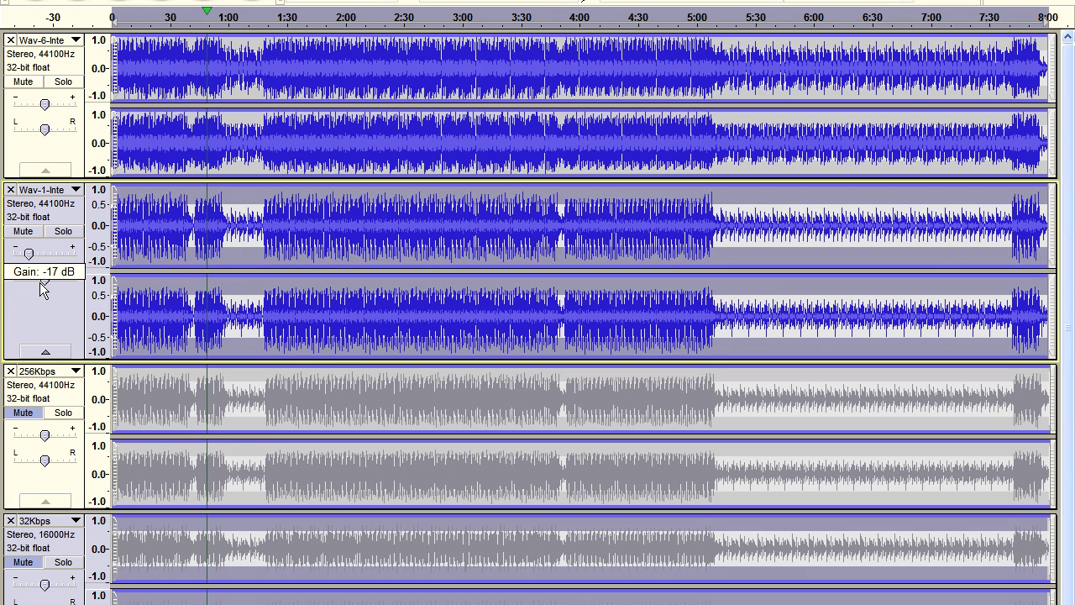
{"action": "mouse_move", "coordinate": [52, 284]}
{"action": "left_mouse_down"}
{"action": "mouse_move", "coordinate": [71, 290]}
{"action": "mouse_move", "coordinate": [47, 265]}
{"action": "mouse_move", "coordinate": [48, 275]}
{"action": "left_mouse_up"}
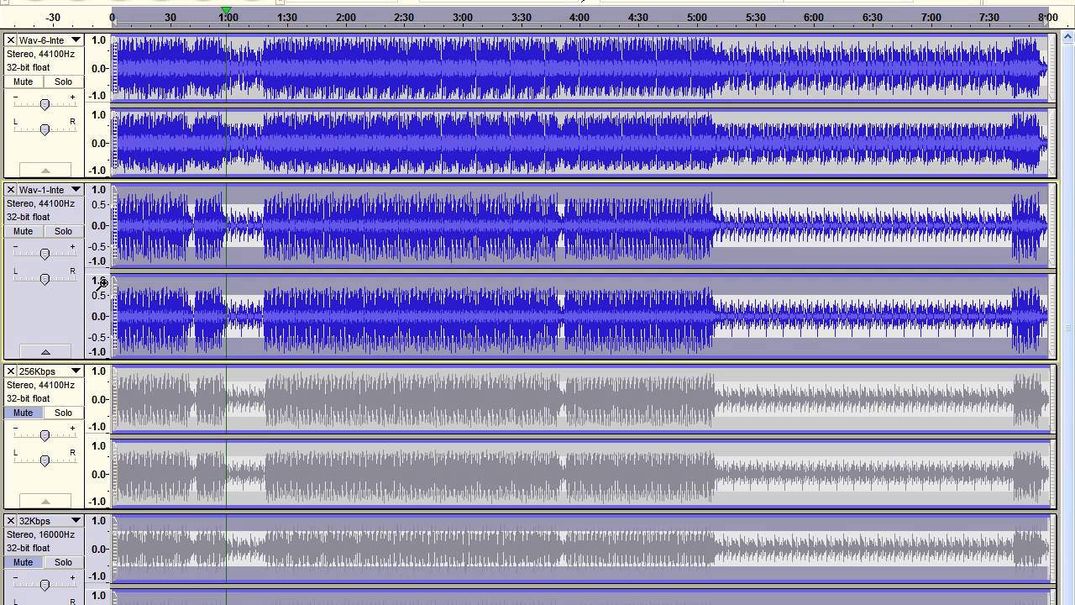
{"action": "left_click", "coordinate": [129, 2]}
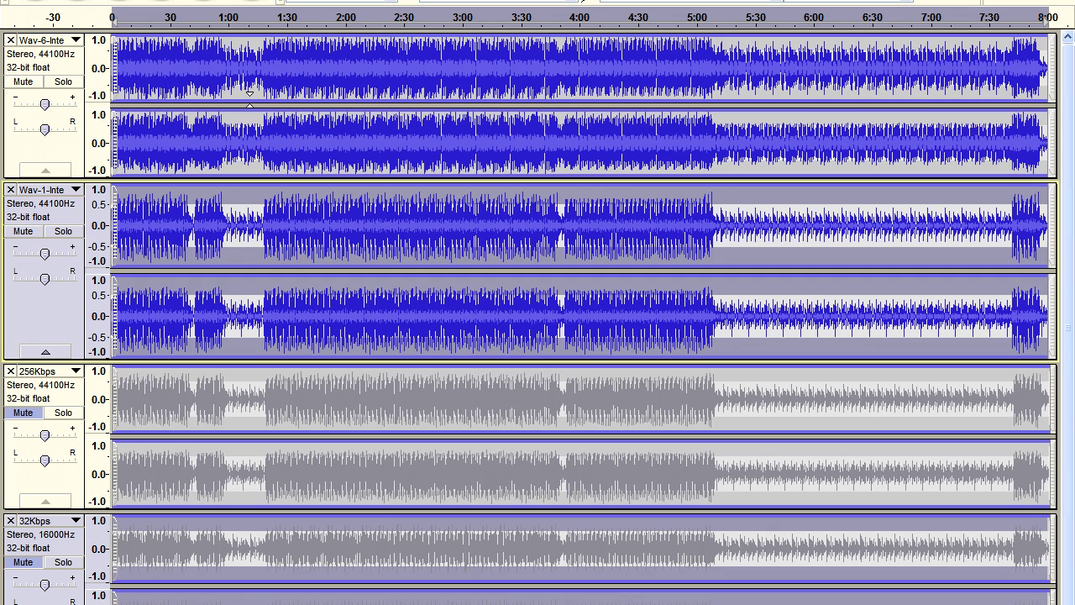
Play both tracks from about 1:18, lower the Wav-6 track's gain to -2 dB, restore it to centre, and stop playback.
{"action": "left_click", "coordinate": [263, 74]}
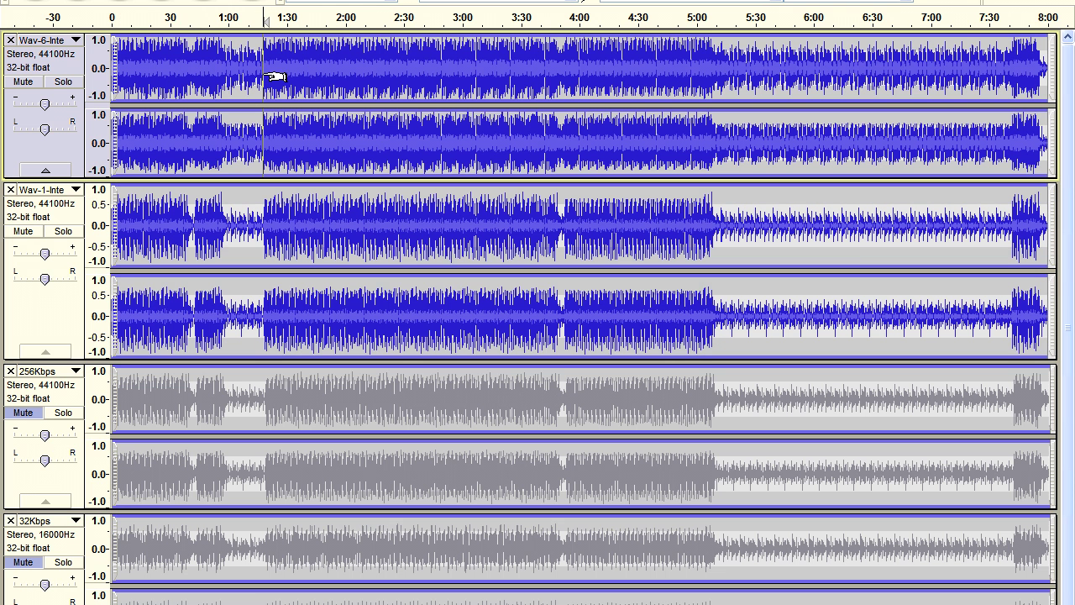
{"action": "key", "text": "space"}
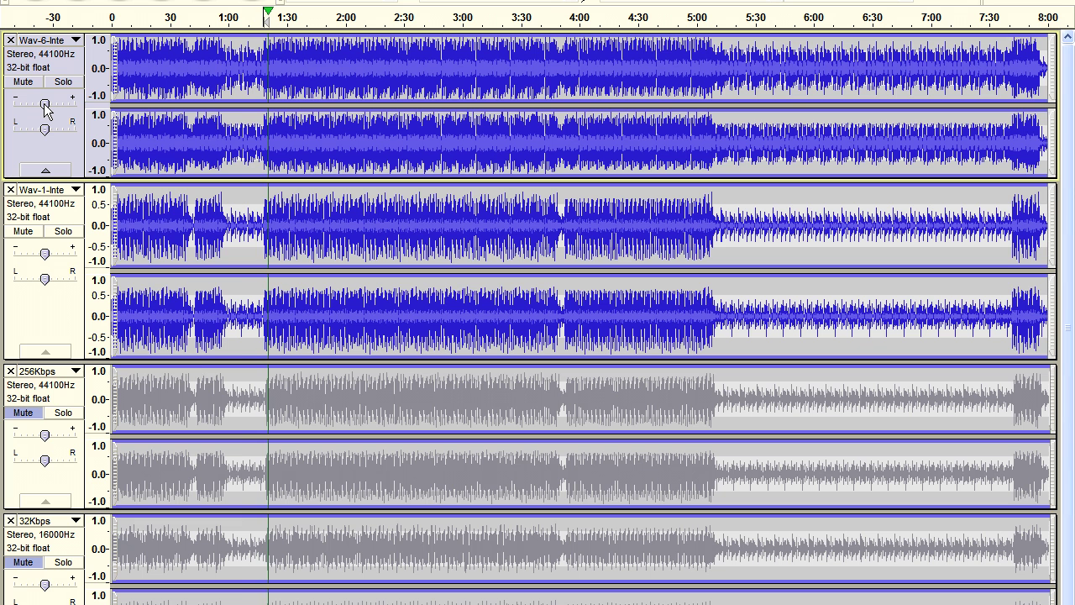
{"action": "mouse_move", "coordinate": [44, 107]}
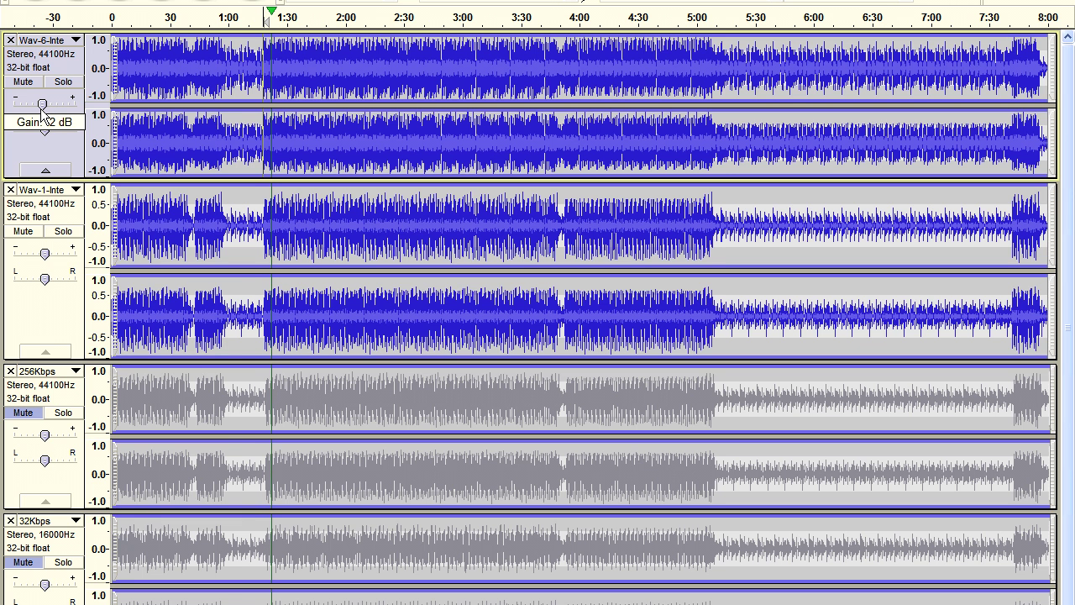
{"action": "left_click_drag", "start_coordinate": [41, 108], "coordinate": [67, 141]}
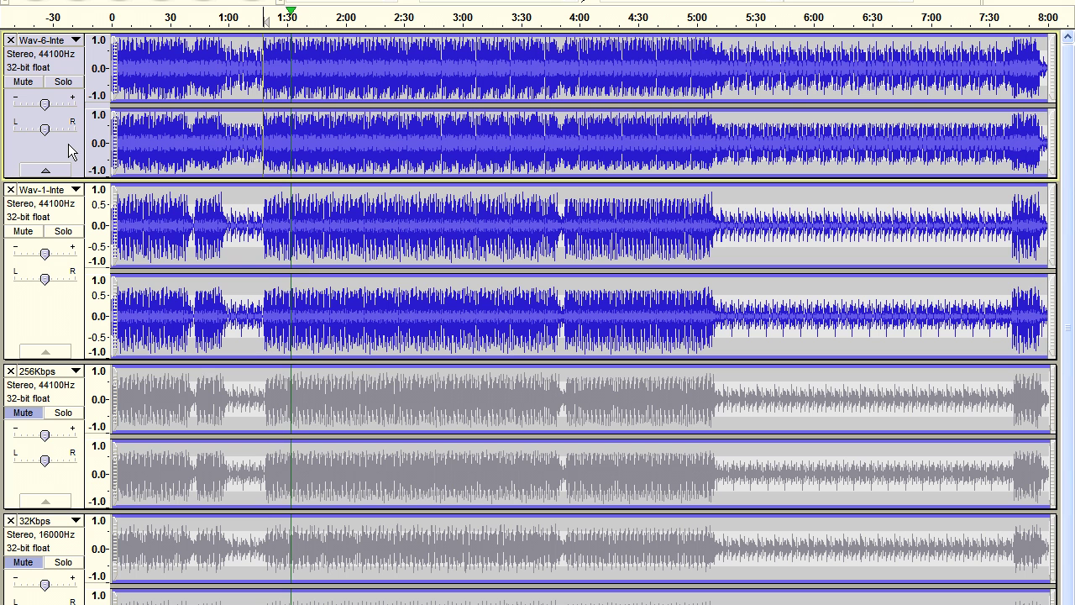
{"action": "left_click", "coordinate": [118, 2]}
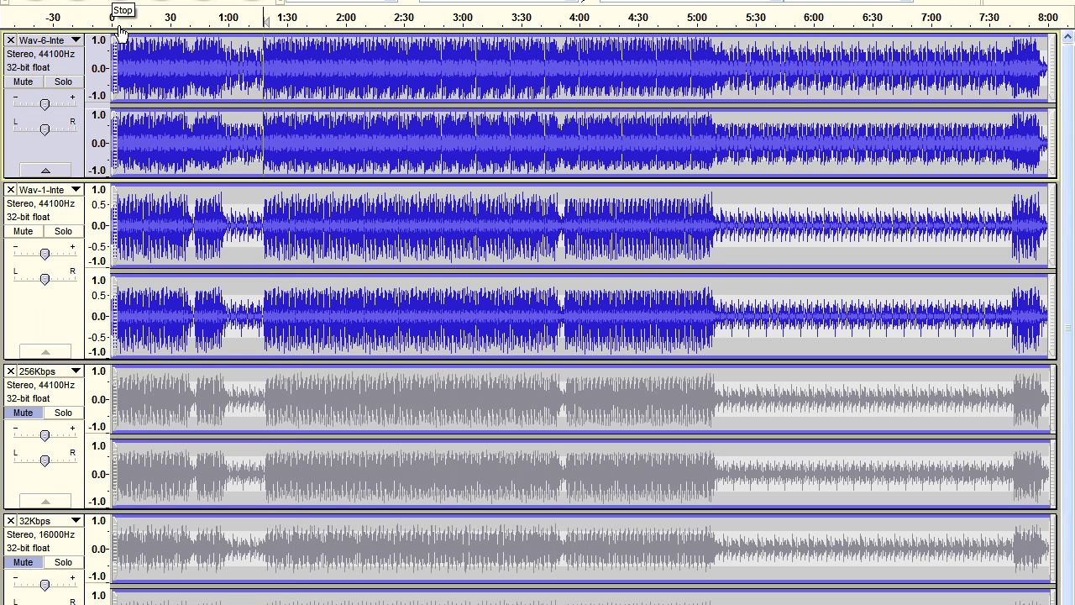
Mute the Wav-1 track, unmute the 256Kbps track, and play it together with Wav-6 from the start.
{"action": "left_click", "coordinate": [23, 232]}
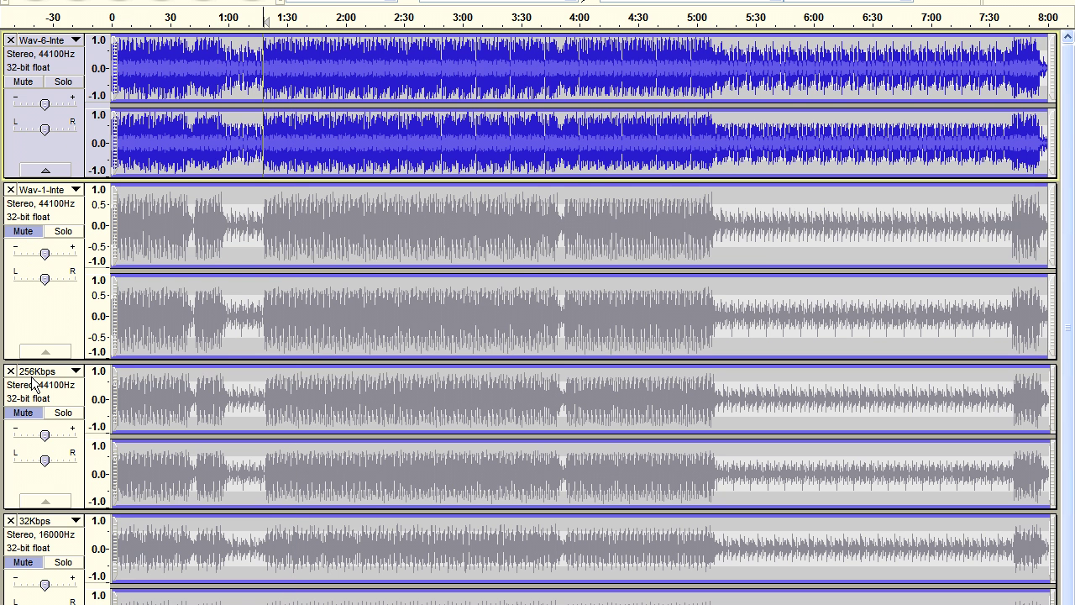
{"action": "left_click", "coordinate": [23, 412]}
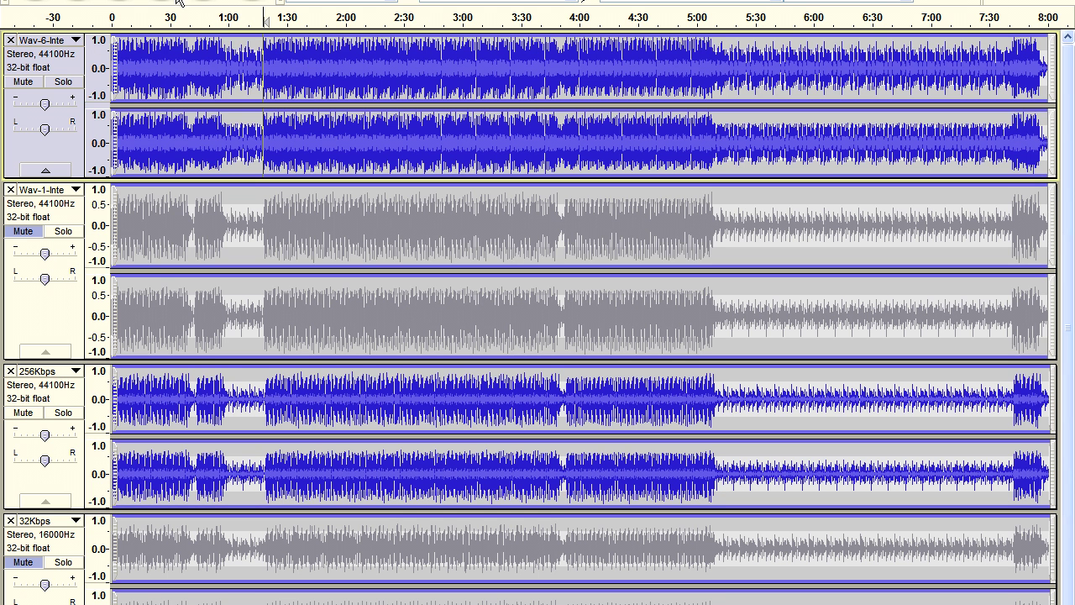
{"action": "left_click", "coordinate": [89, 2]}
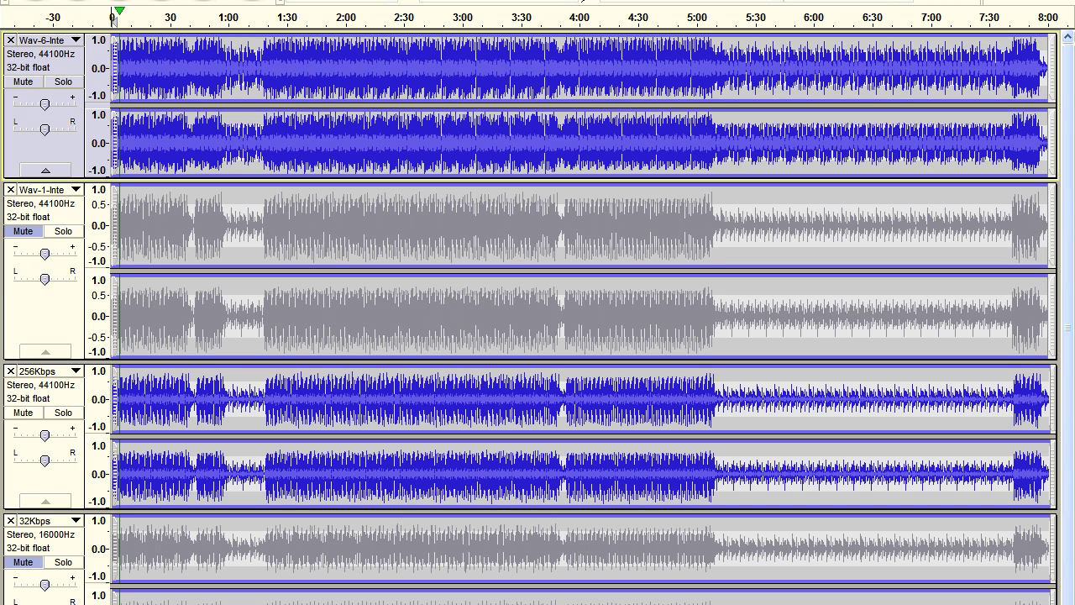
Stop the combined playback of the Wav-6 and 256Kbps tracks.
{"action": "left_click", "coordinate": [122, 2]}
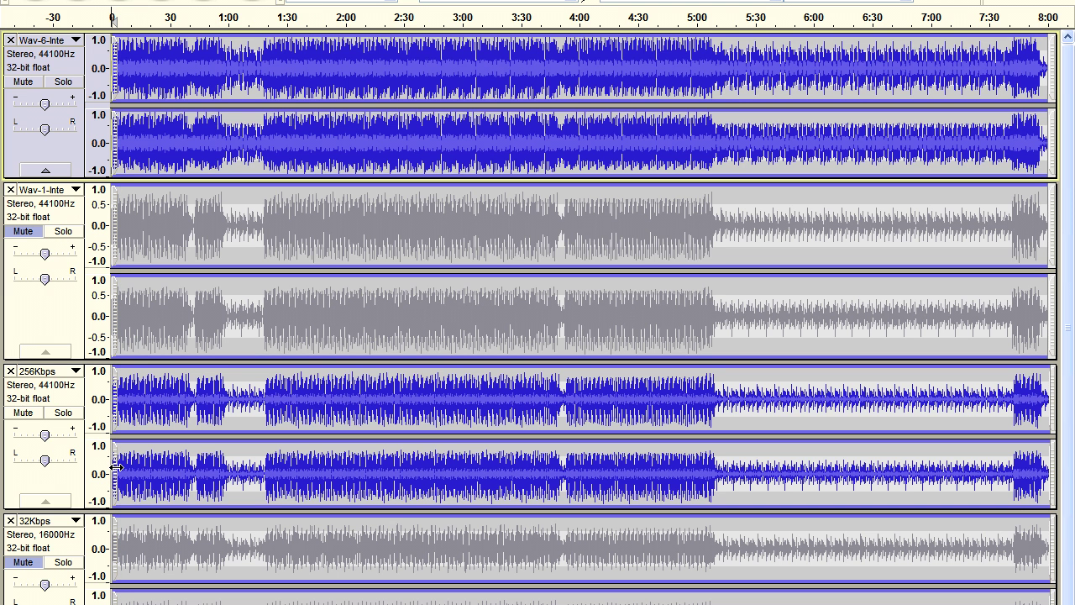
{"action": "left_click", "coordinate": [187, 403]}
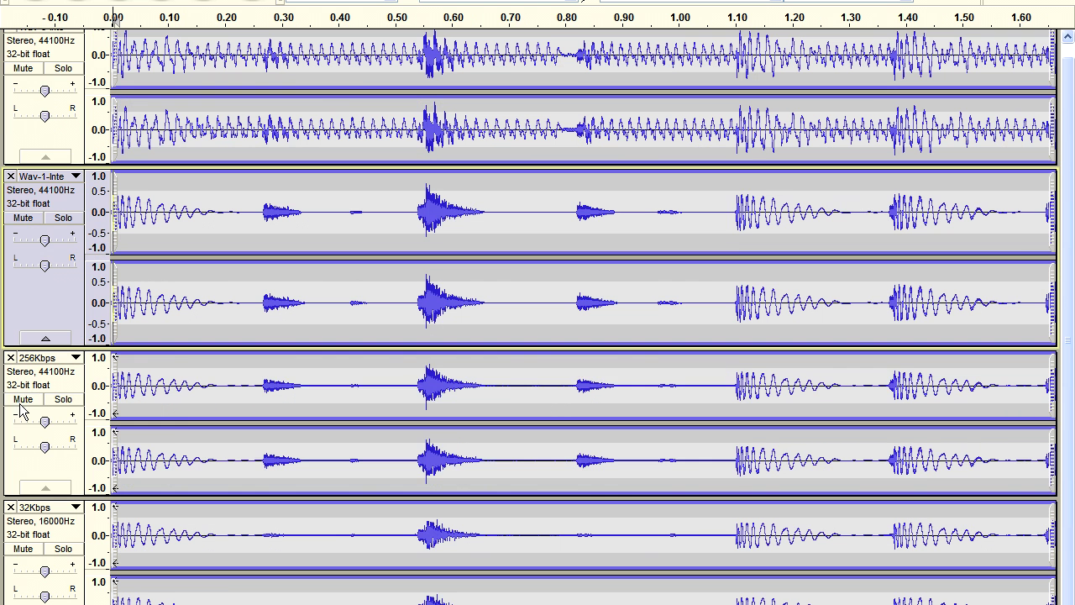
Mute the Wav-1 and 32Kbps tracks and play the 256Kbps track together with Wav-6 from the start.
{"action": "left_click", "coordinate": [23, 398]}
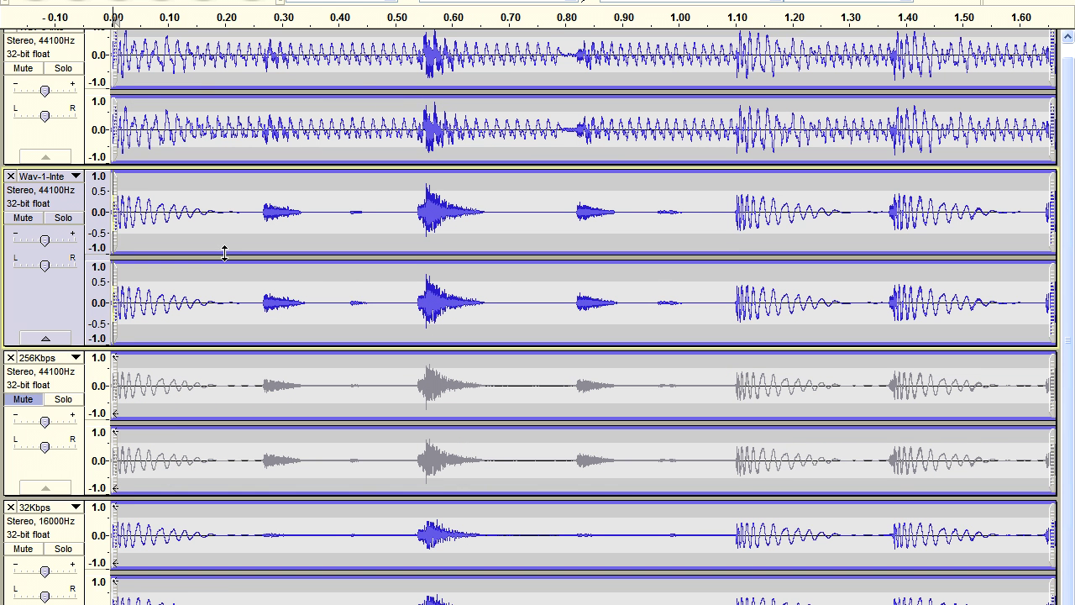
{"action": "left_click", "coordinate": [17, 401]}
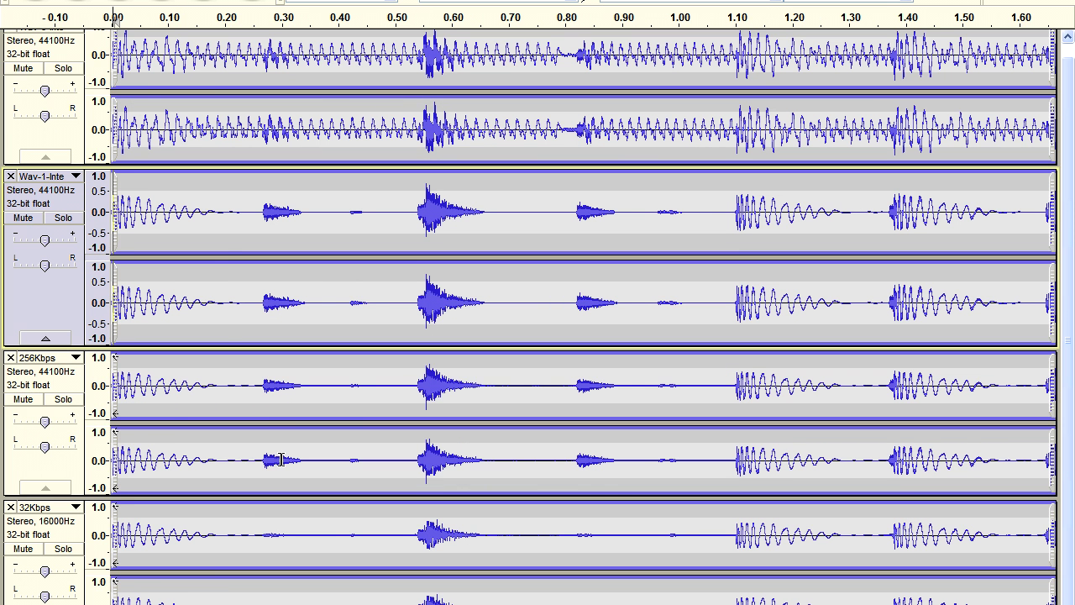
{"action": "left_click", "coordinate": [18, 217]}
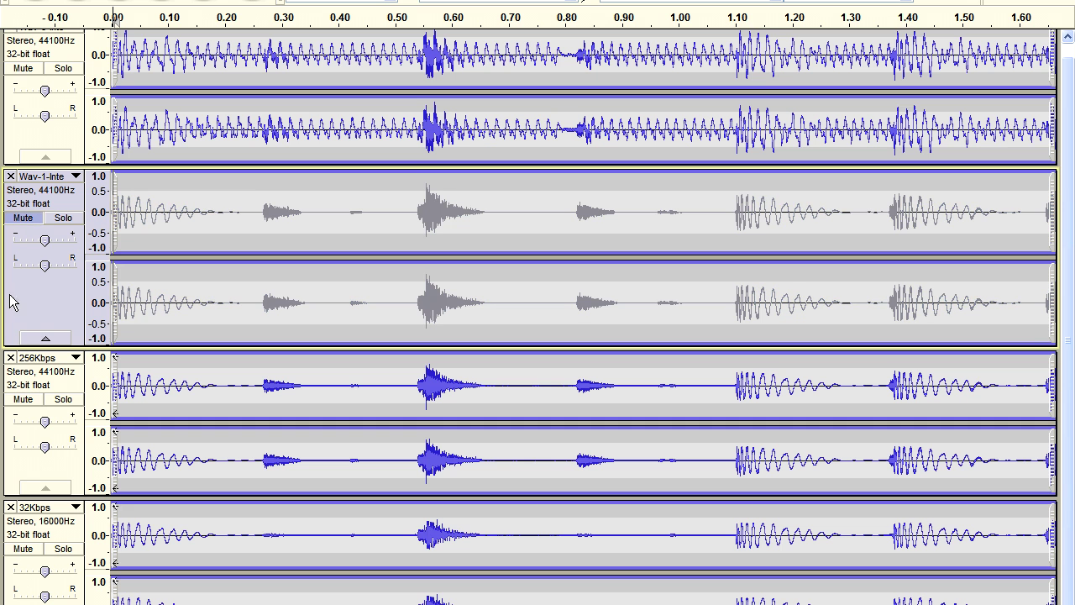
{"action": "left_click", "coordinate": [18, 550]}
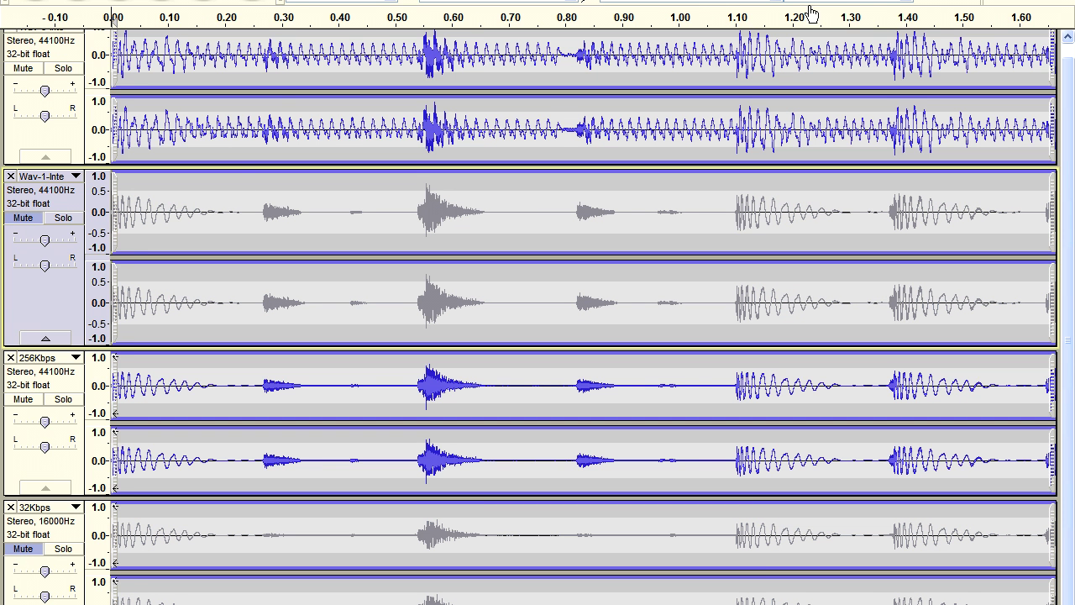
{"action": "key", "text": "ctrl+3"}
{"action": "key", "text": "ctrl+3"}
{"action": "key", "text": "ctrl+3"}
{"action": "key", "text": "ctrl+3"}
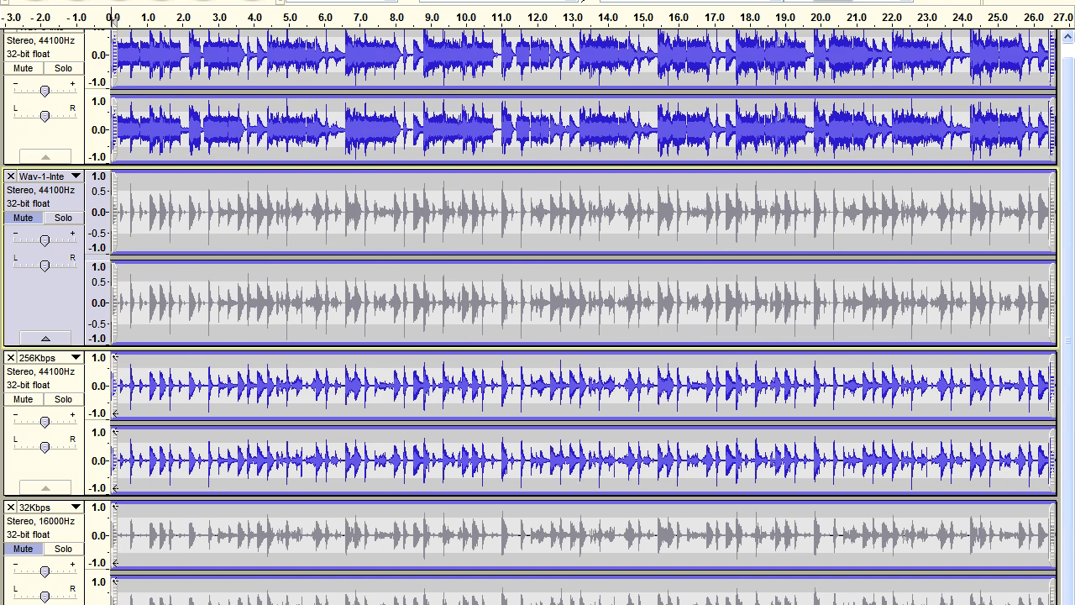
{"action": "key", "text": "space"}
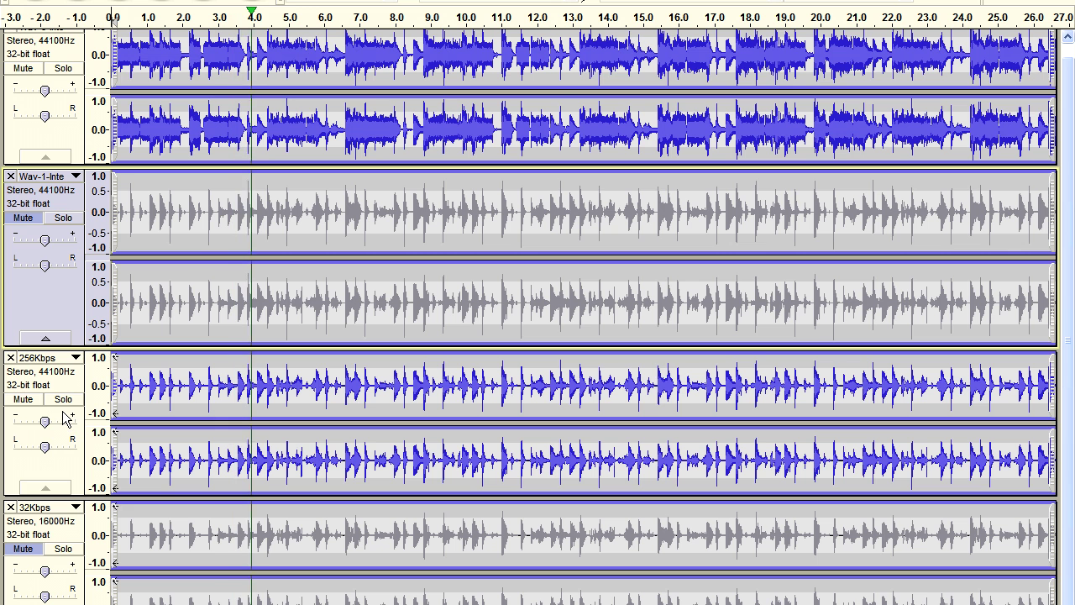
Mute the 256Kbps track during playback, unmute it, and mute it again to compare the sound against Wav-6.
{"action": "left_click", "coordinate": [29, 401]}
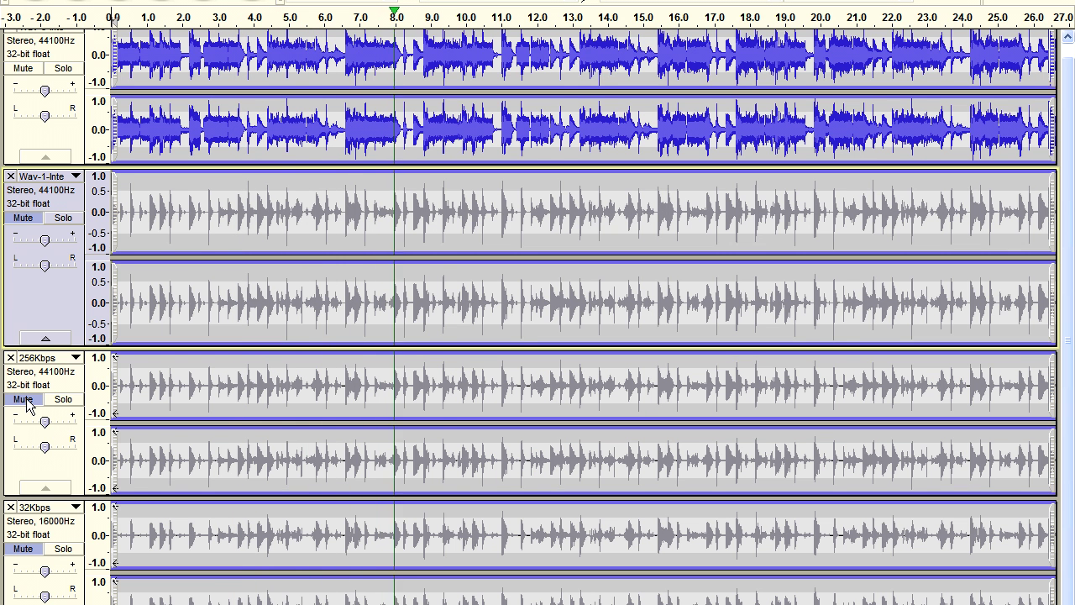
{"action": "left_click", "coordinate": [22, 400]}
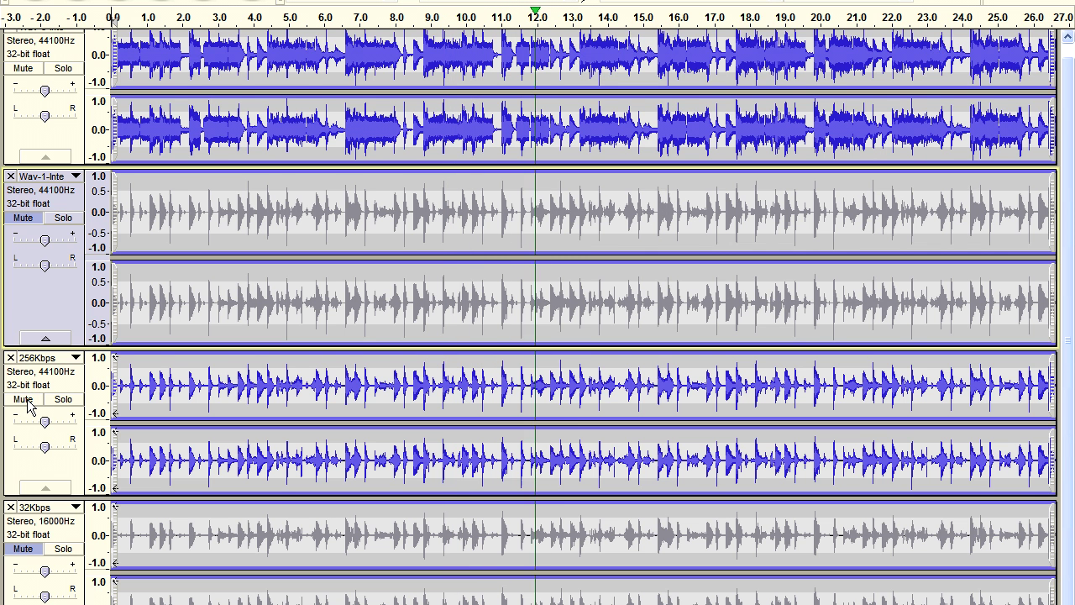
{"action": "left_click", "coordinate": [25, 401]}
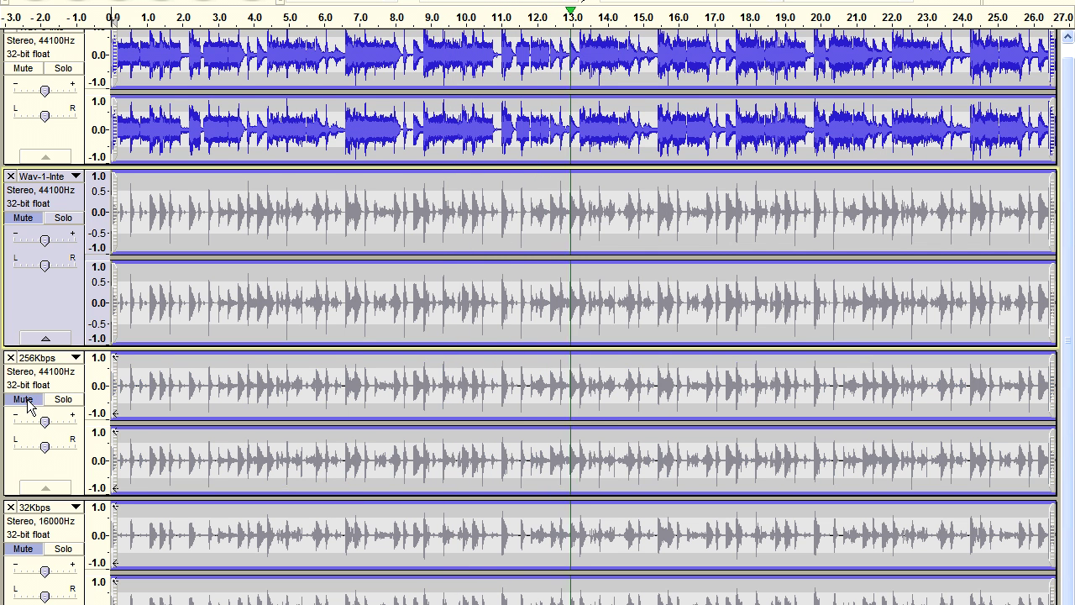
Play the Wav-1 track briefly against Wav-6 for comparison, mute it, and bring the 256Kbps track back in.
{"action": "left_click", "coordinate": [24, 219]}
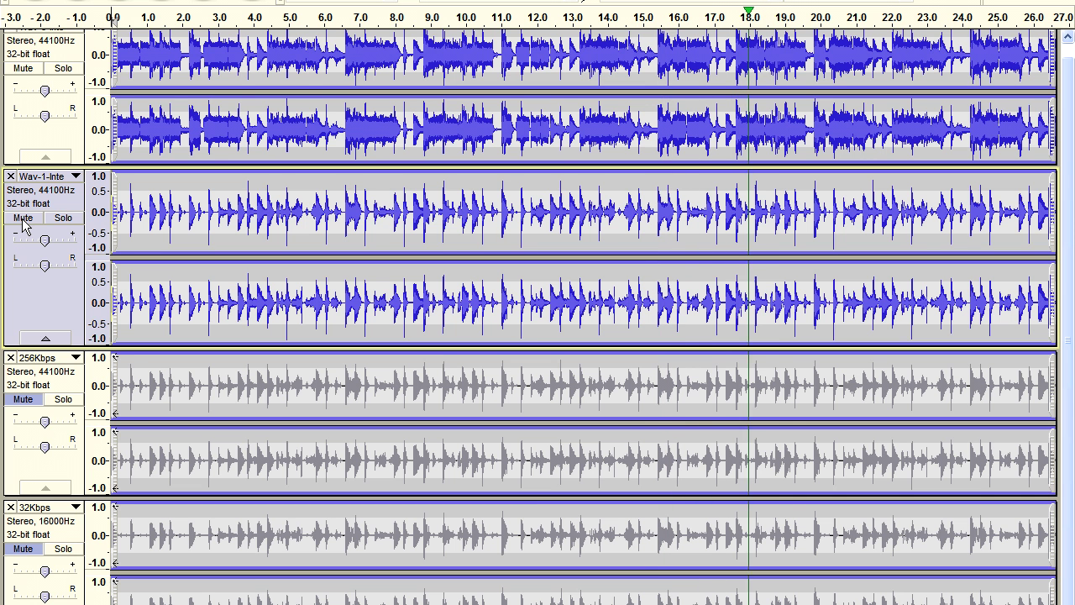
{"action": "left_click", "coordinate": [24, 219]}
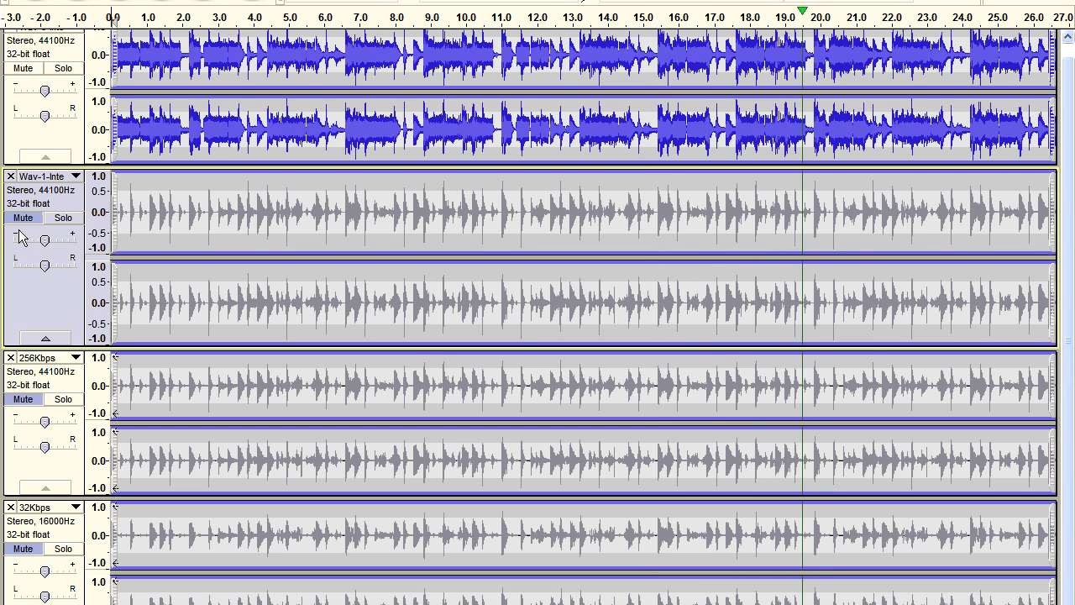
{"action": "left_click", "coordinate": [23, 400]}
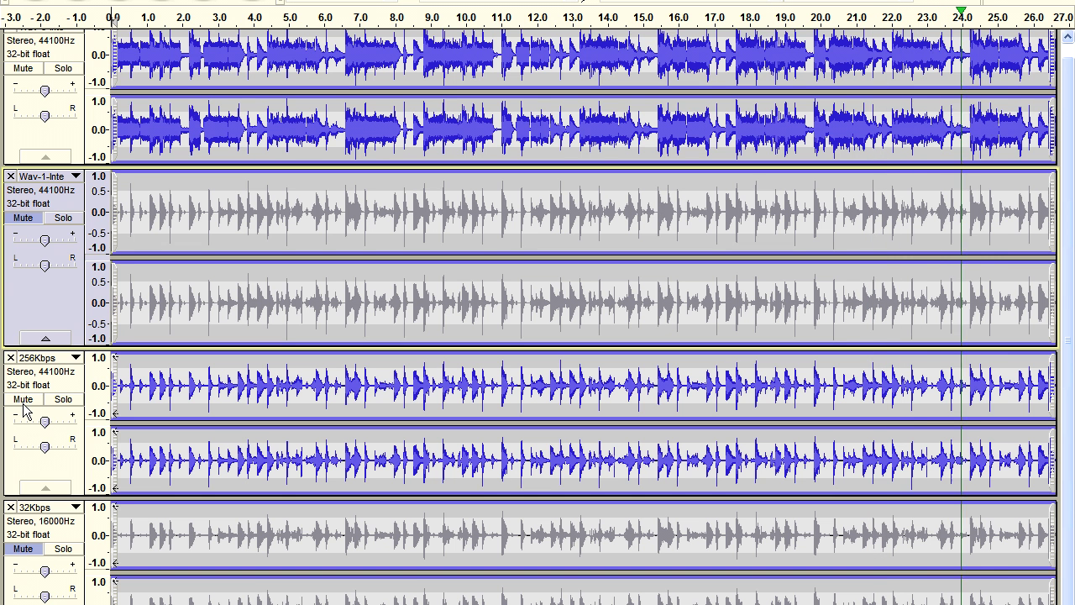
Mute the 256Kbps track and unmute the 32Kbps track to hear it against Wav-6.
{"action": "left_click", "coordinate": [23, 400]}
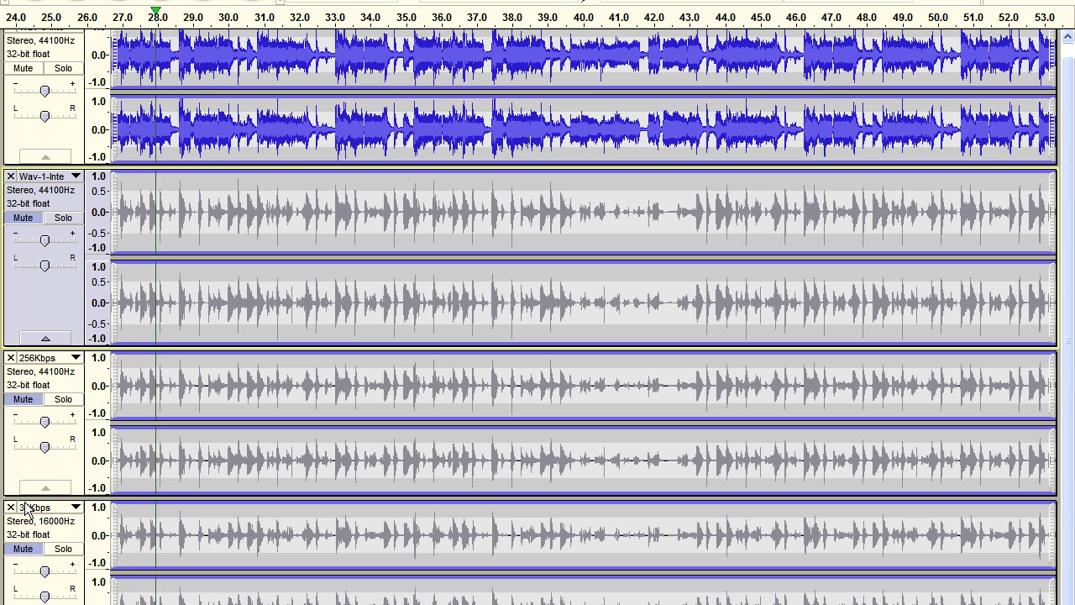
{"action": "left_click", "coordinate": [25, 548]}
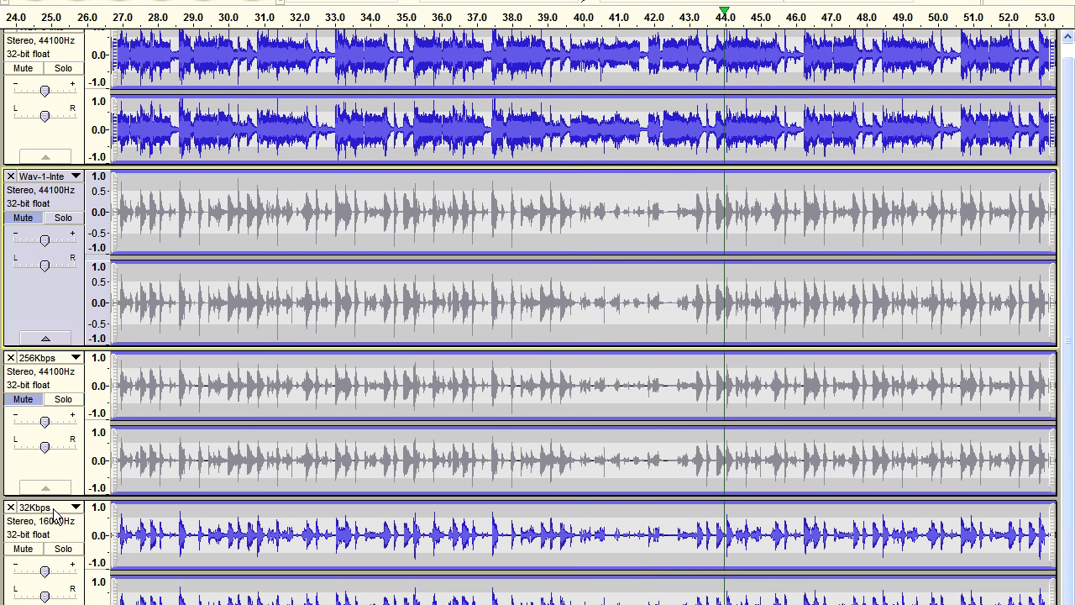
{"action": "mouse_move", "coordinate": [45, 572]}
{"action": "left_mouse_down"}
{"action": "mouse_move", "coordinate": [5, 583]}
{"action": "mouse_move", "coordinate": [46, 588]}
{"action": "left_mouse_up"}
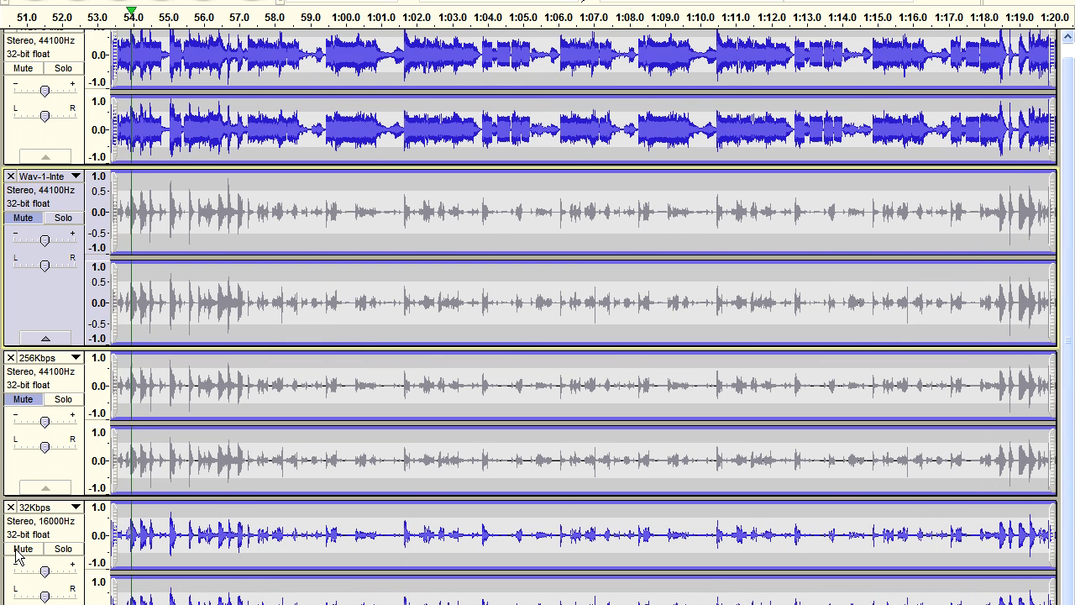
Mute the 32Kbps track, play the 256Kbps track briefly against Wav-6, and replace it with the unmuted Wav-1 track.
{"action": "left_click", "coordinate": [21, 549]}
{"action": "left_click", "coordinate": [23, 399]}
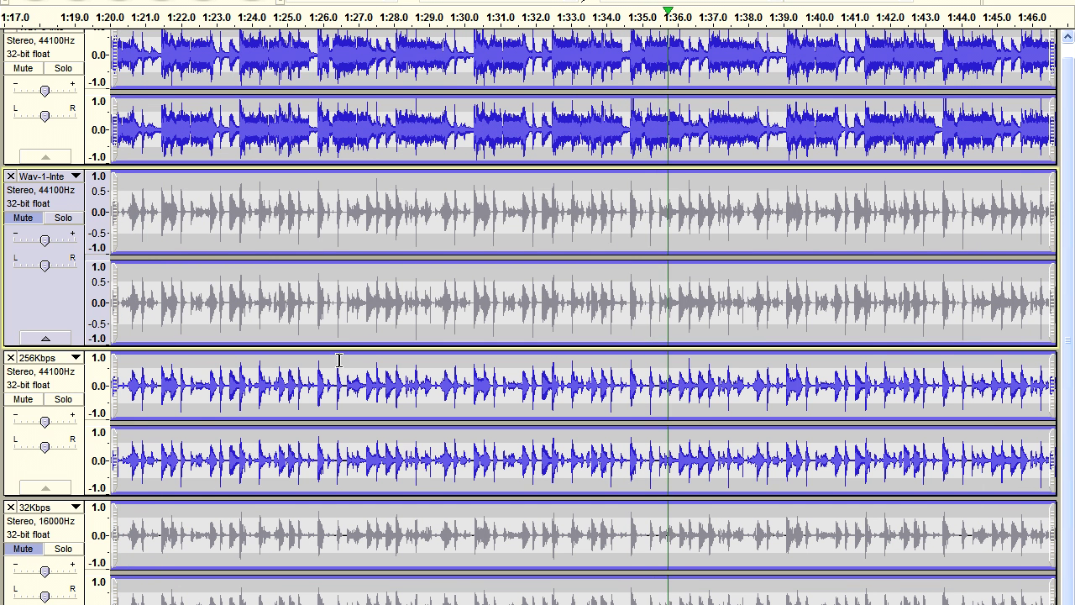
{"action": "left_click", "coordinate": [23, 400]}
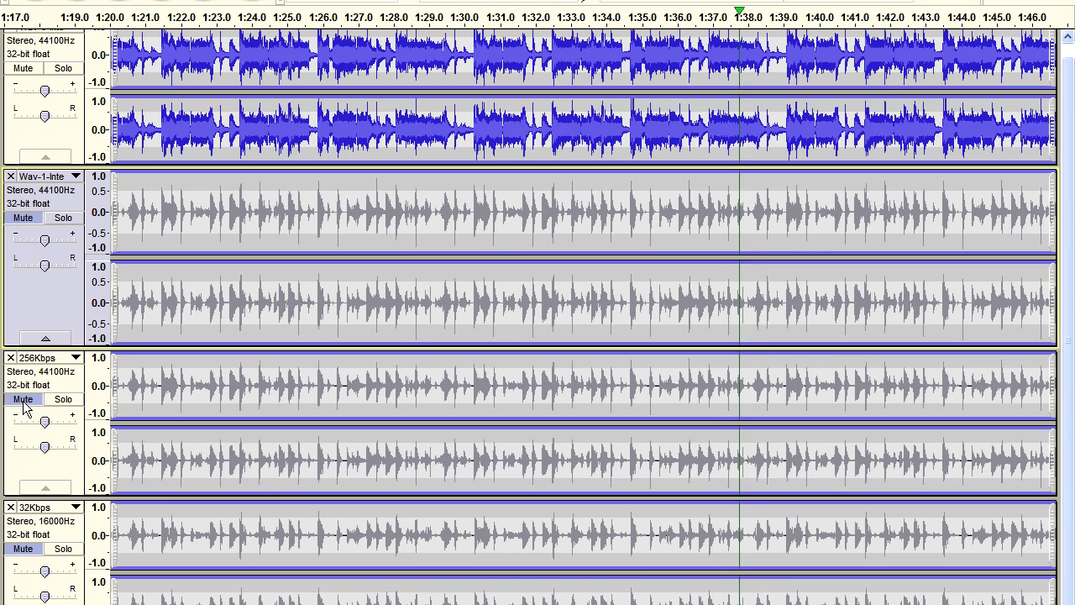
{"action": "left_click", "coordinate": [15, 219]}
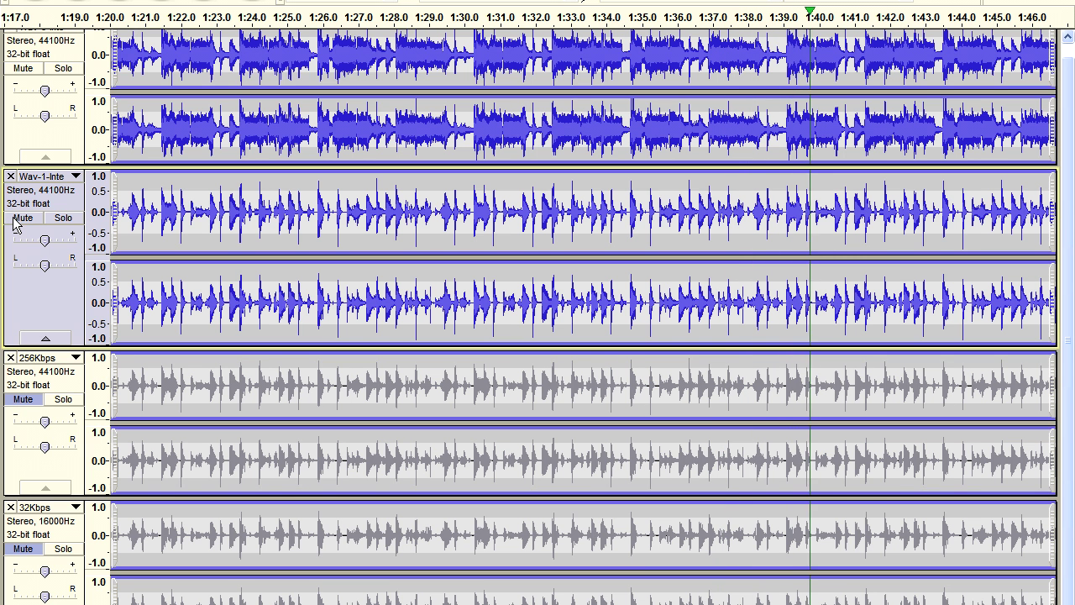